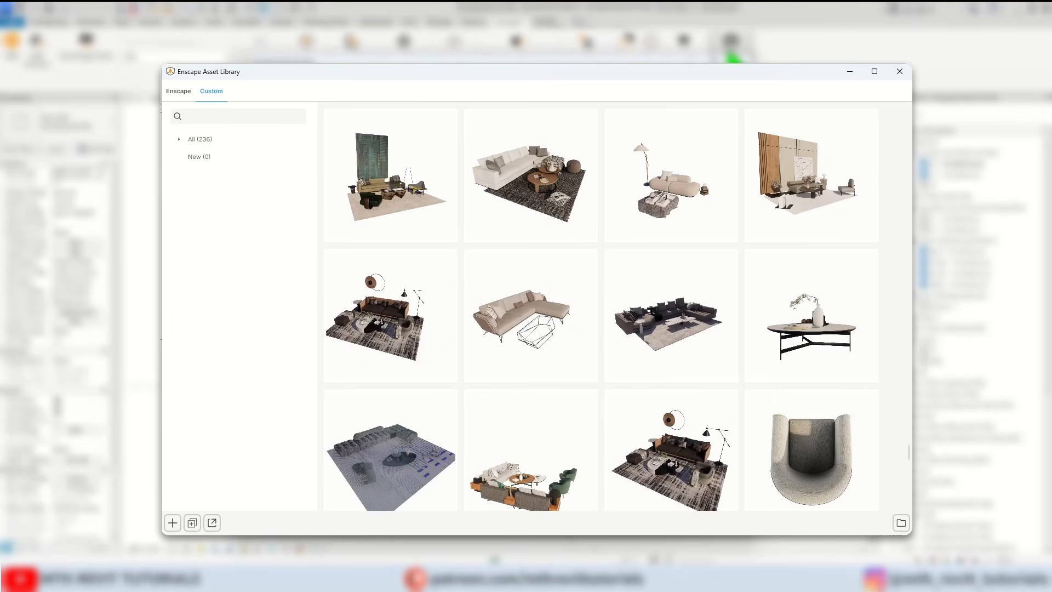
scroll(601, 310, "down", 3)
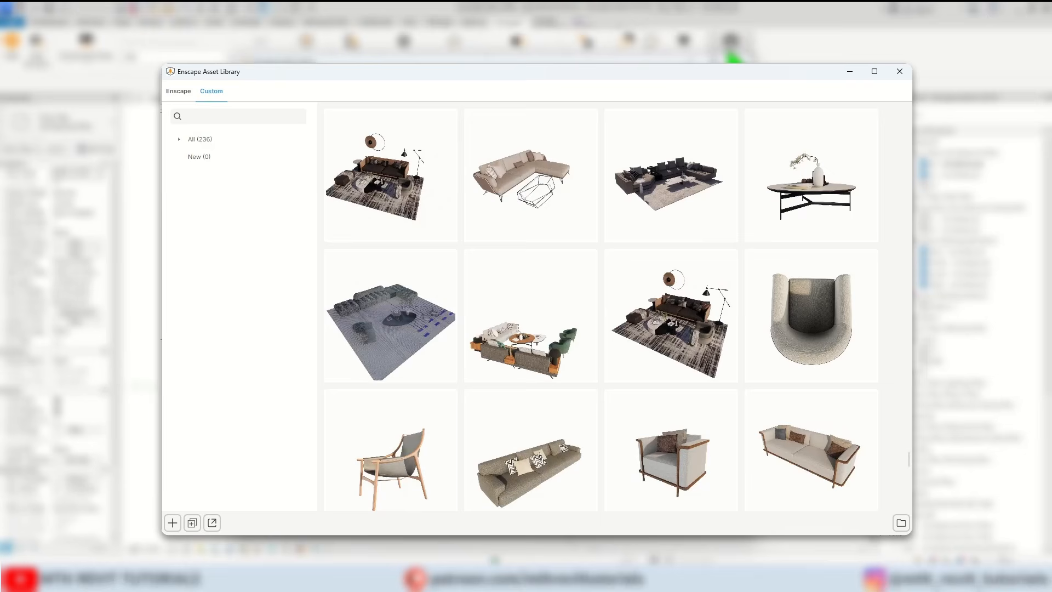
scroll(601, 310, "down", 3)
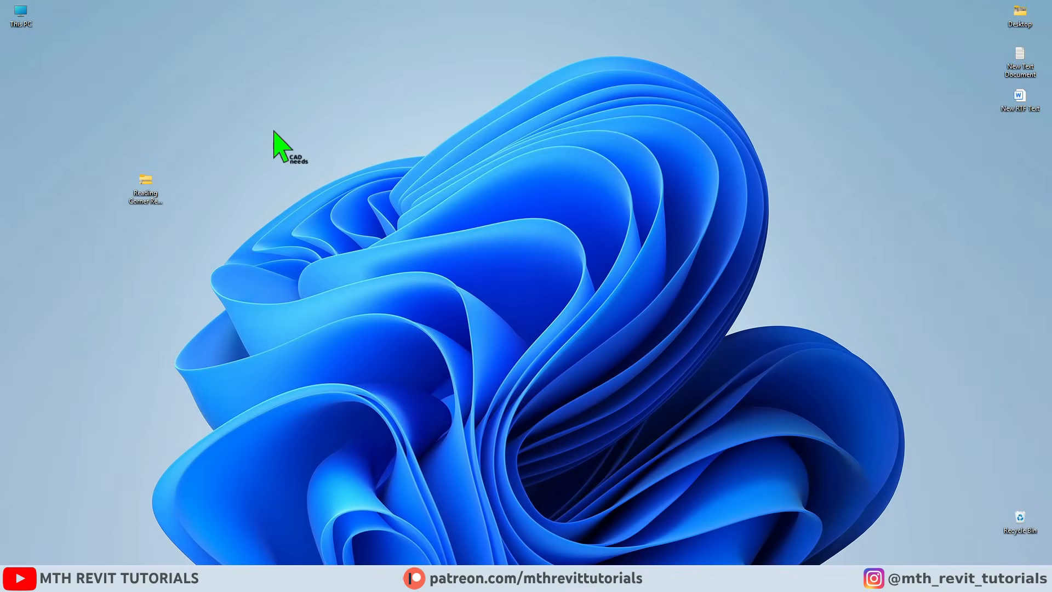
Create a folder named Enscape Library inside the Enscape Custom Assets Tut folder.
left_click(225, 559)
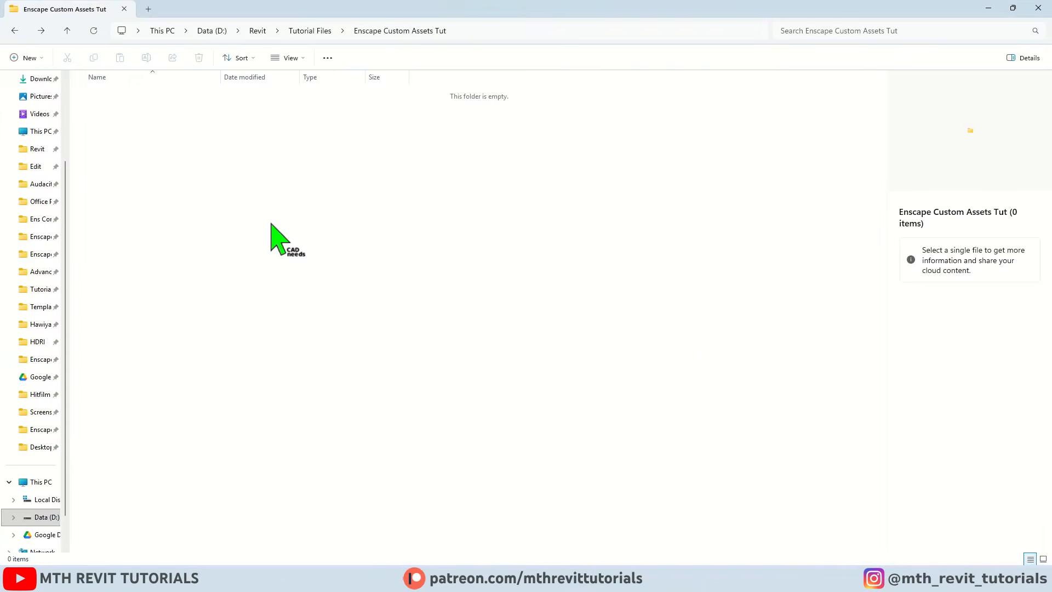
right_click(271, 224)
left_click(336, 391)
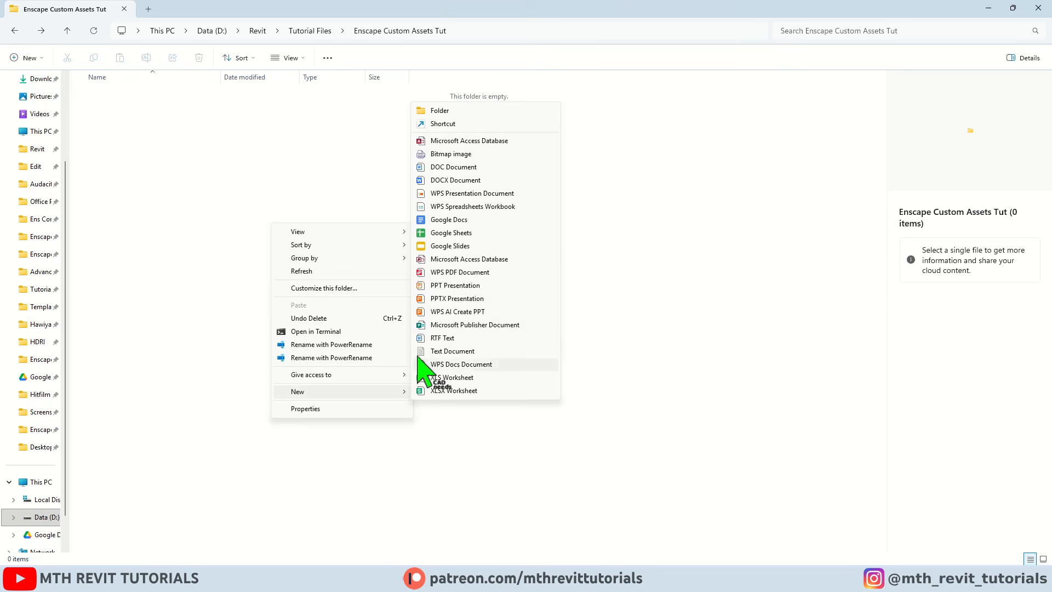
left_click(447, 112)
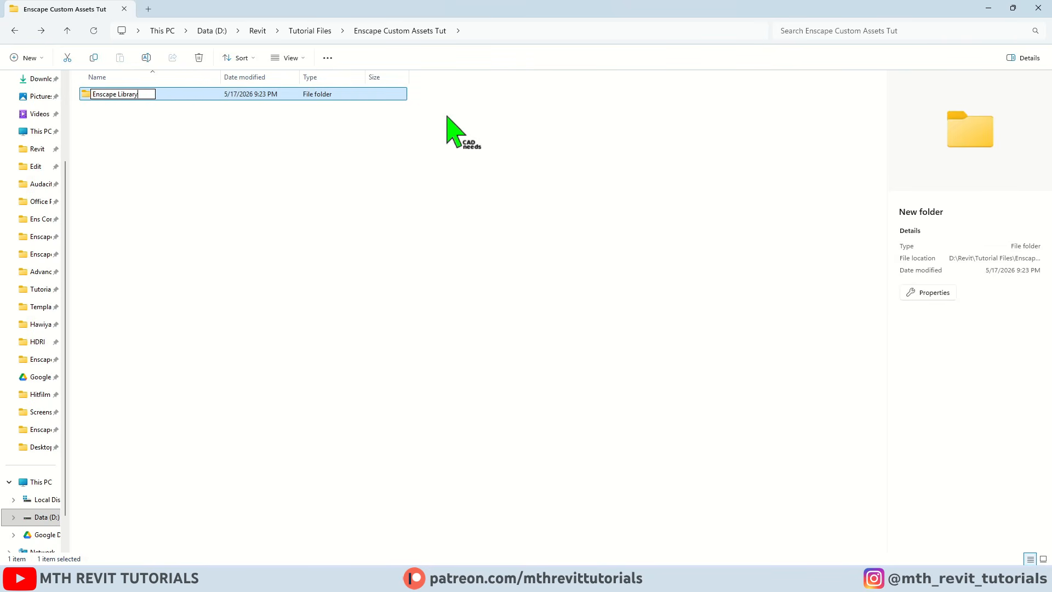
left_click(356, 193)
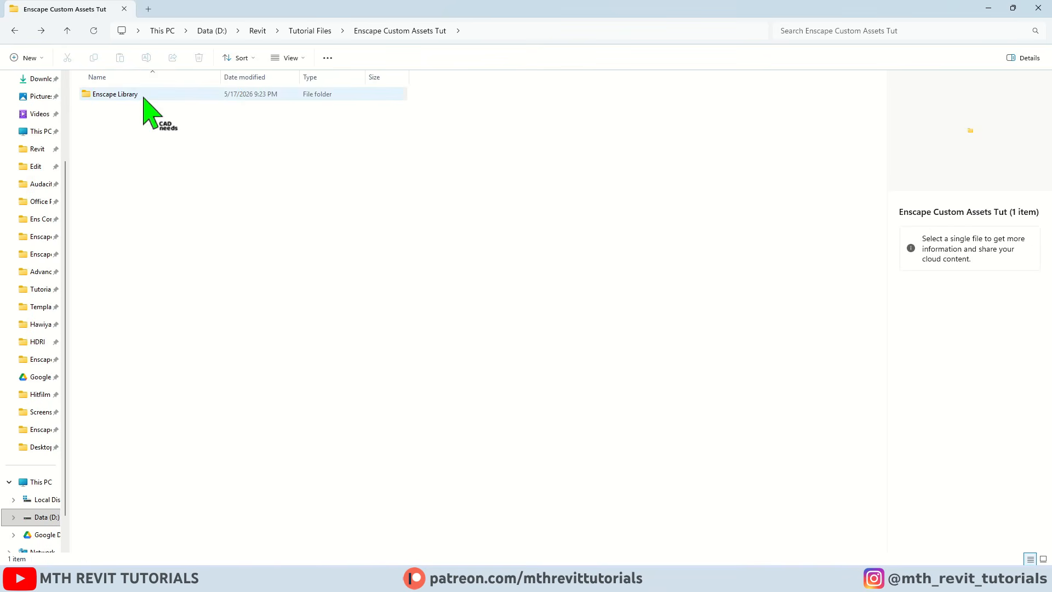
Open the Enscape Library folder and create a subfolder named 01 Assets Projects in it.
double_click(144, 96)
right_click(268, 217)
left_click(357, 384)
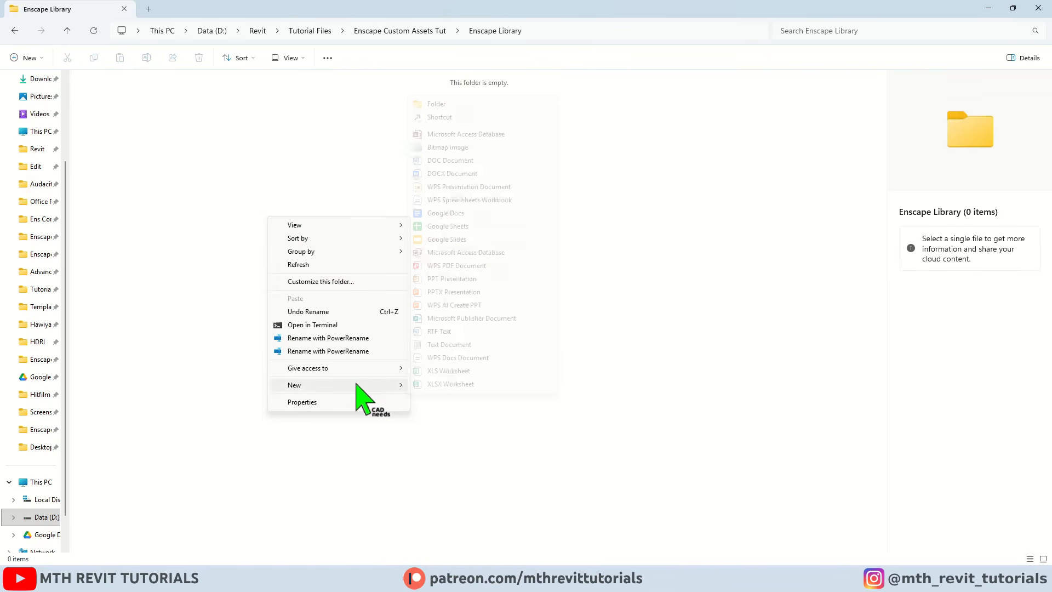
left_click(458, 104)
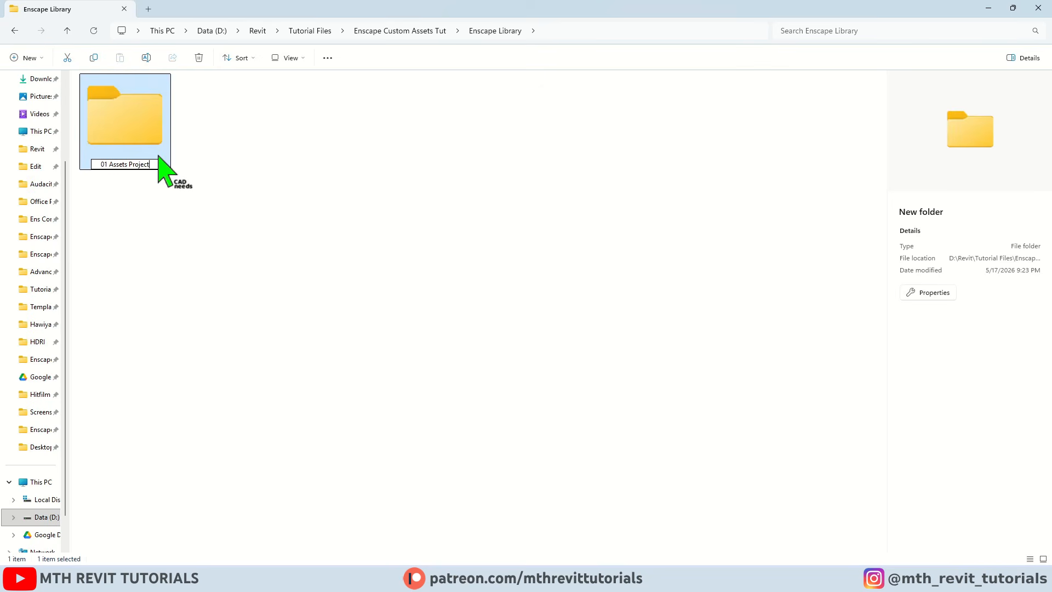
Create a second subfolder named 02 Custom Assets inside Enscape Library.
right_click(231, 224)
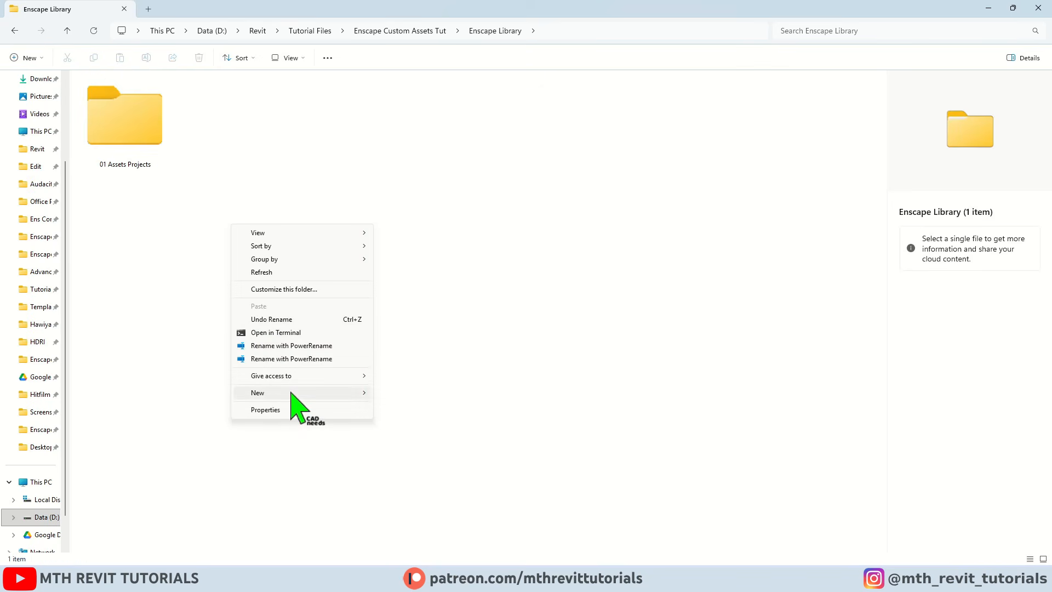
left_click(292, 392)
left_click(411, 113)
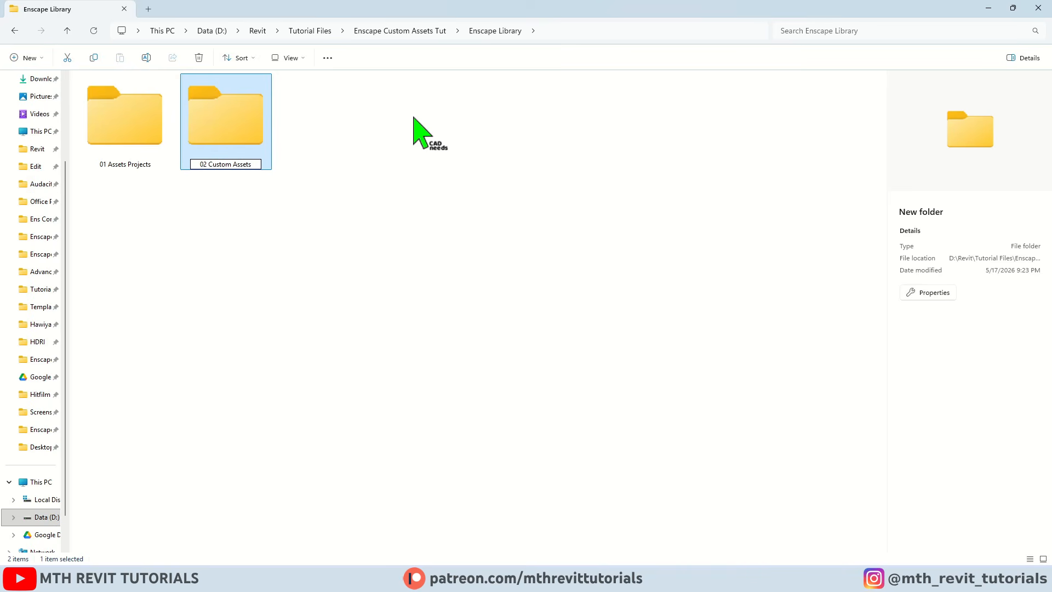
left_click(414, 117)
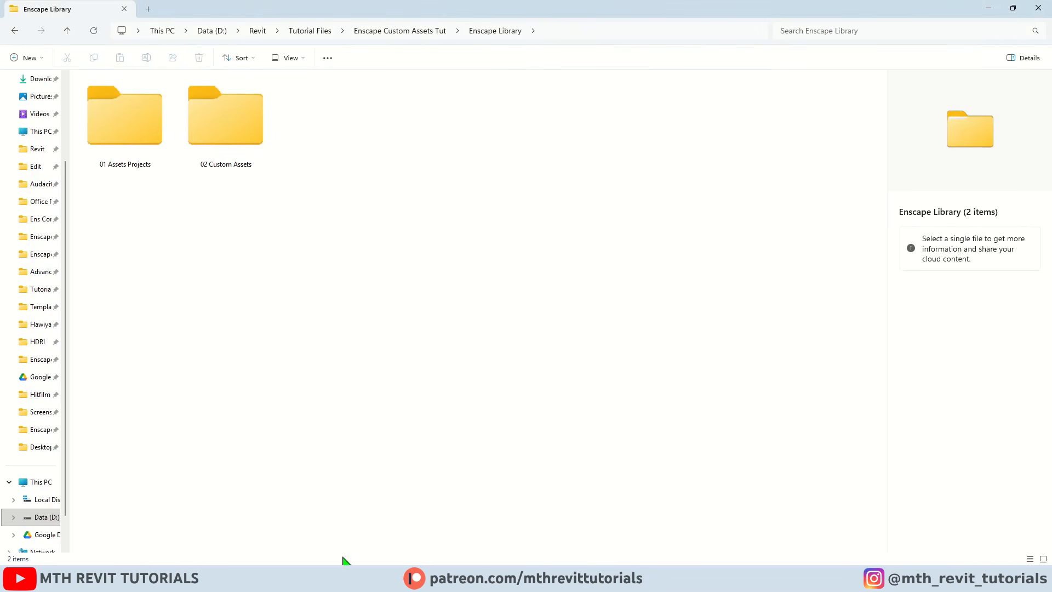
Switch to Revit and launch the Custom Asset Editor from Enscape's custom asset library, keeping the mismatched output path.
mouse_move(382, 578)
left_click(382, 518)
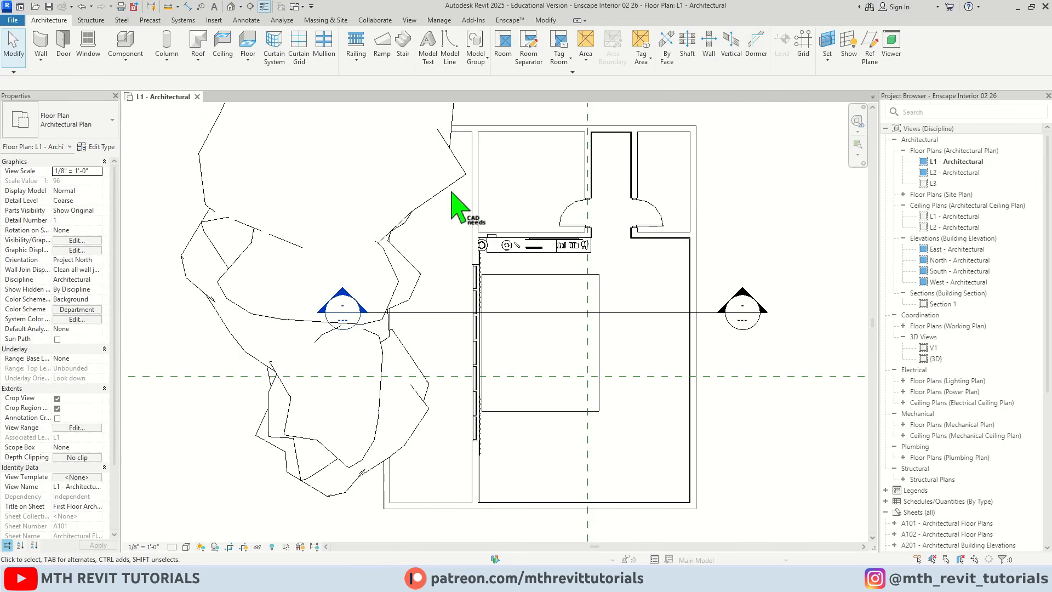
left_click(509, 20)
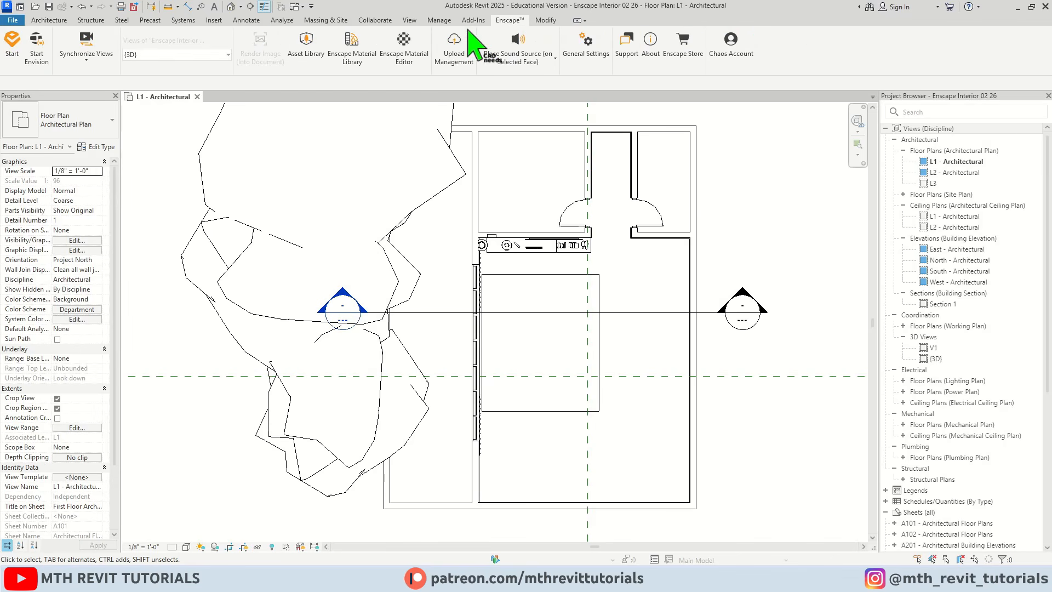
left_click(309, 55)
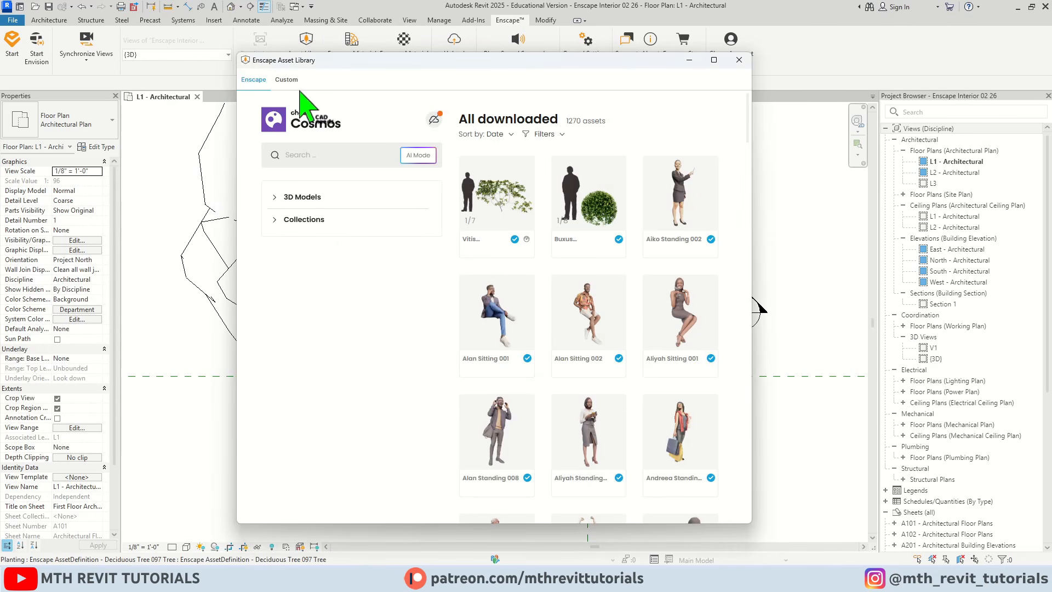
left_click(288, 80)
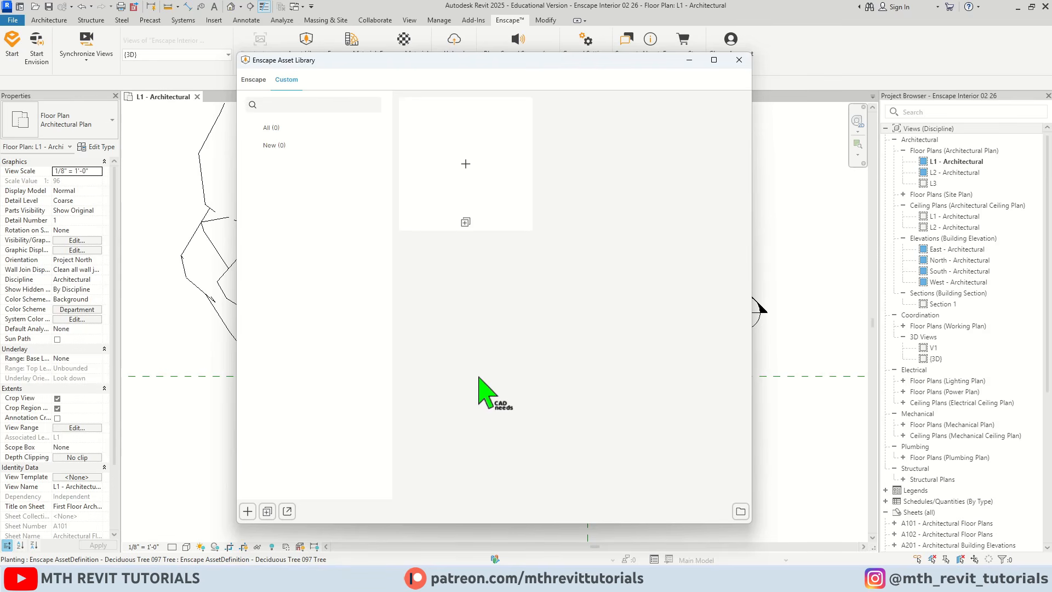
left_click(287, 511)
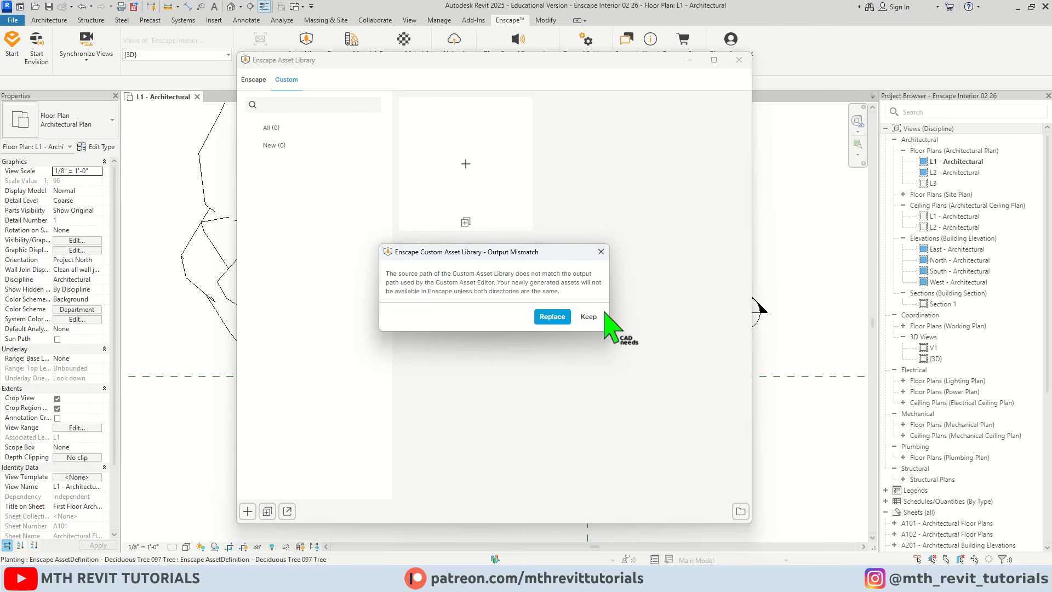
left_click(595, 321)
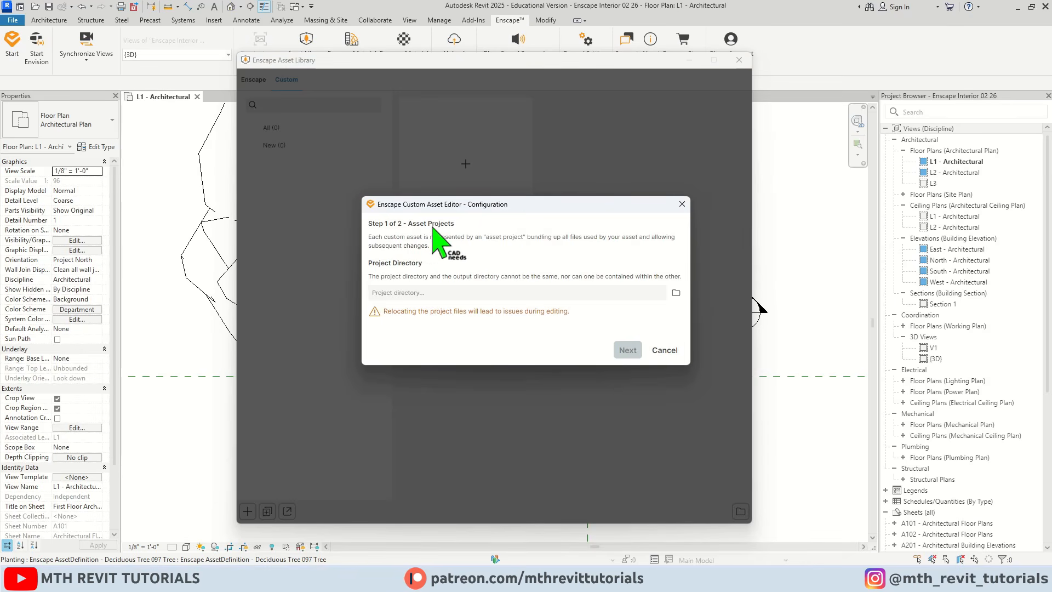
Set the Custom Asset Editor's project directory to the 01 Assets Projects folder and continue to the exported assets configuration.
left_click(675, 294)
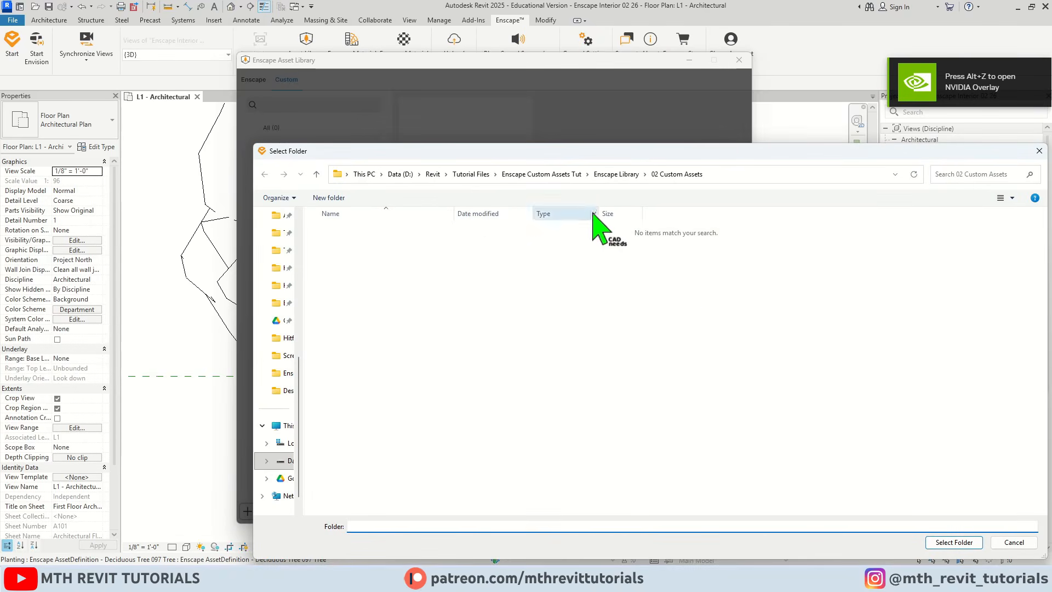
left_click(616, 174)
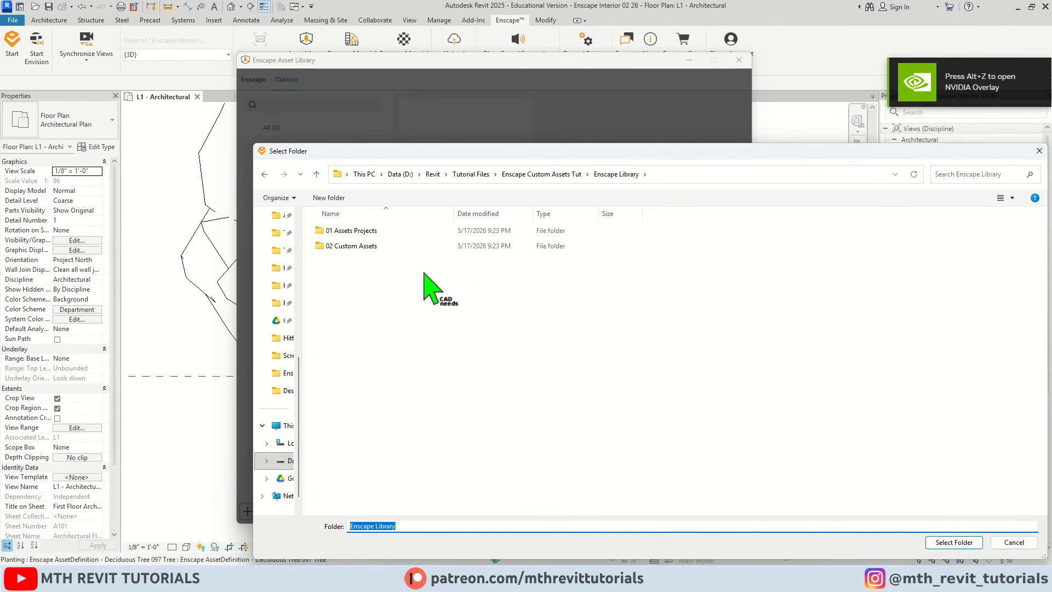
left_click(351, 230)
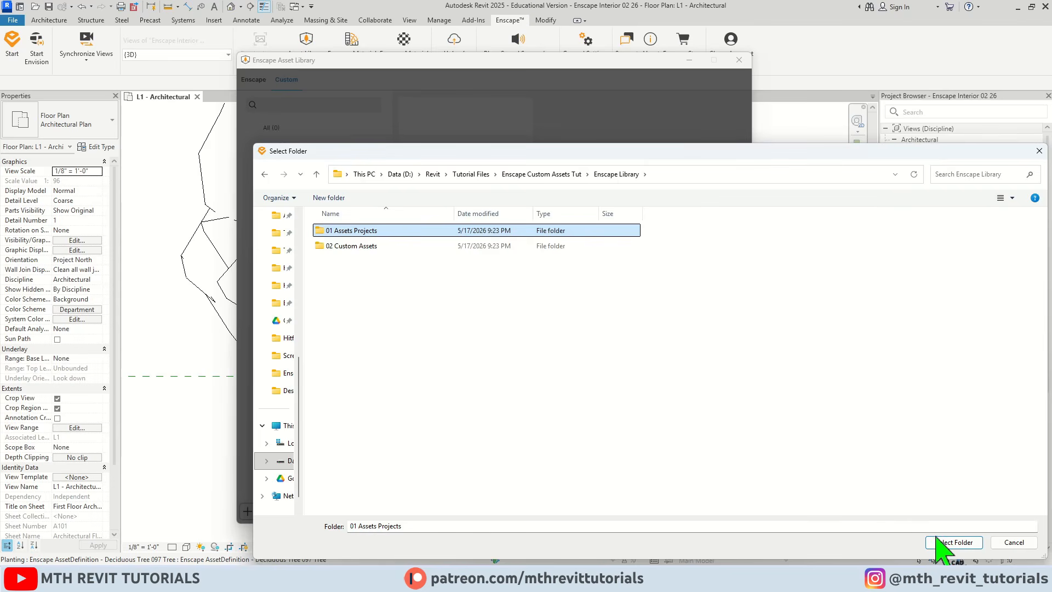
left_click(954, 542)
left_click(631, 352)
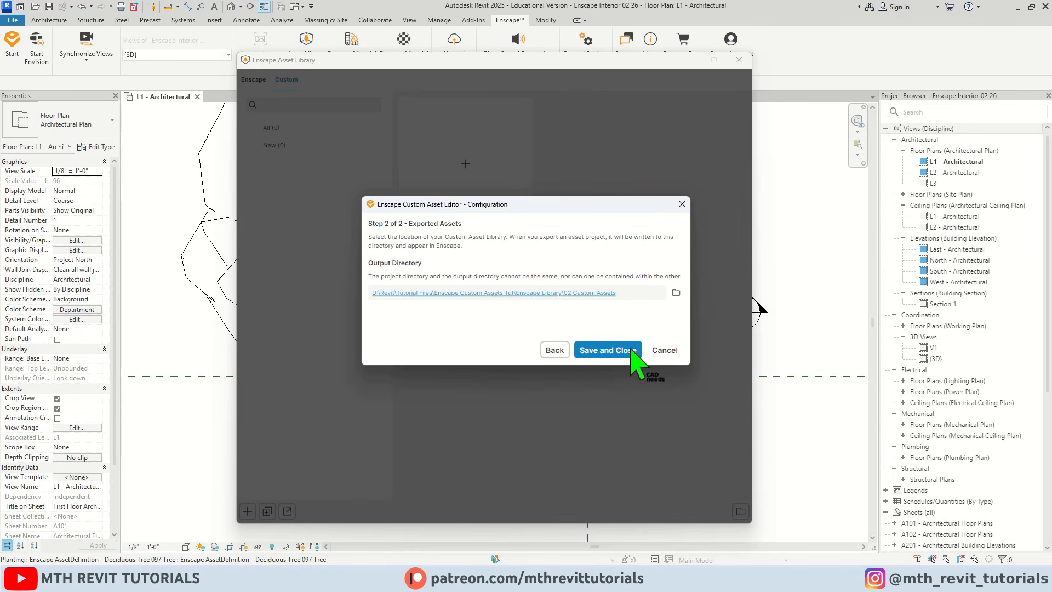
Set the output directory for exported assets to the 02 Custom Assets folder and save the configuration.
left_click(676, 292)
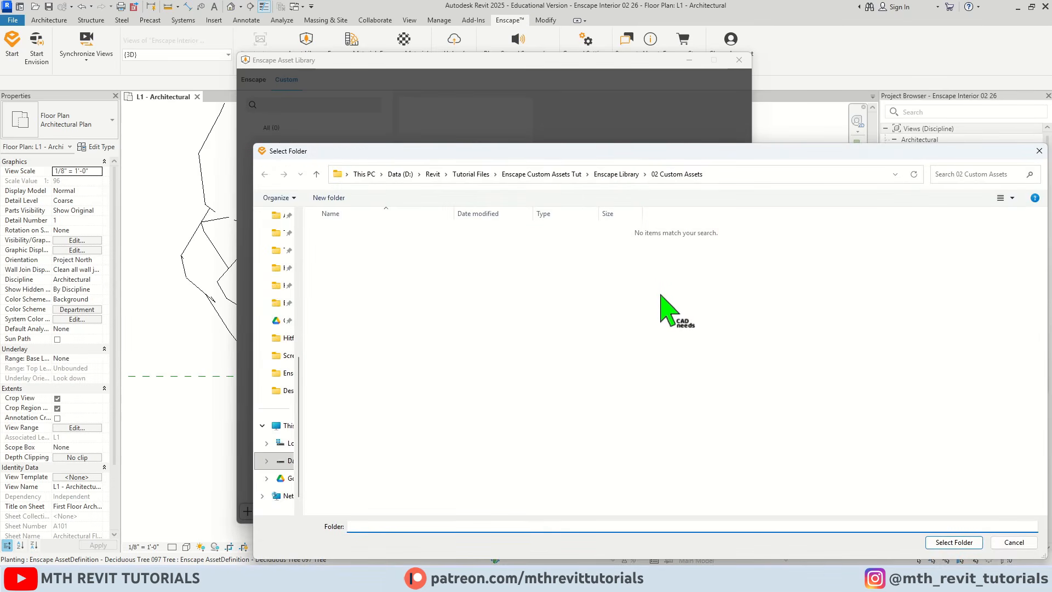
left_click(617, 174)
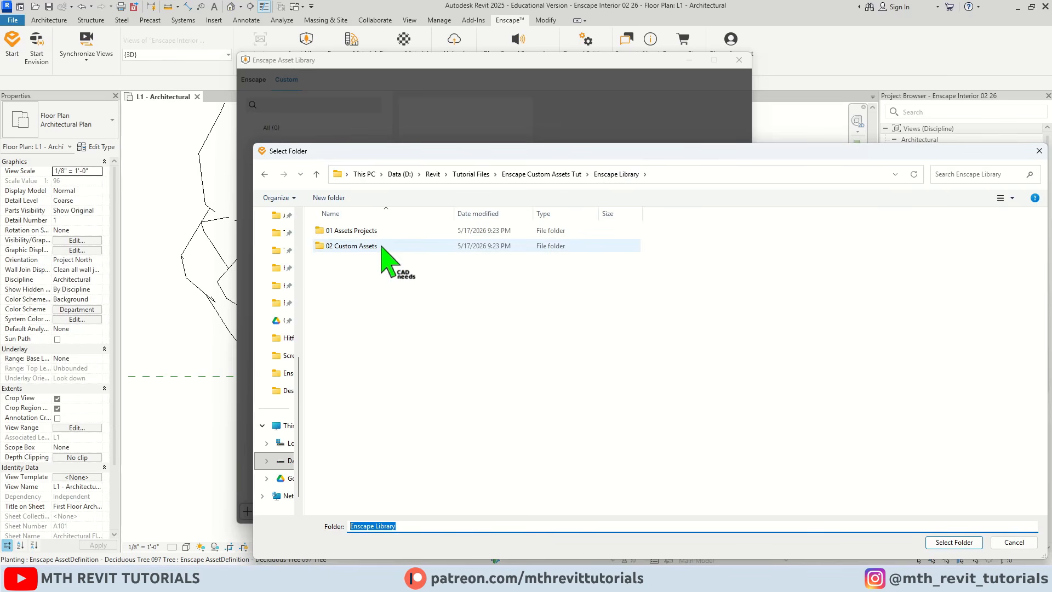
left_click(357, 247)
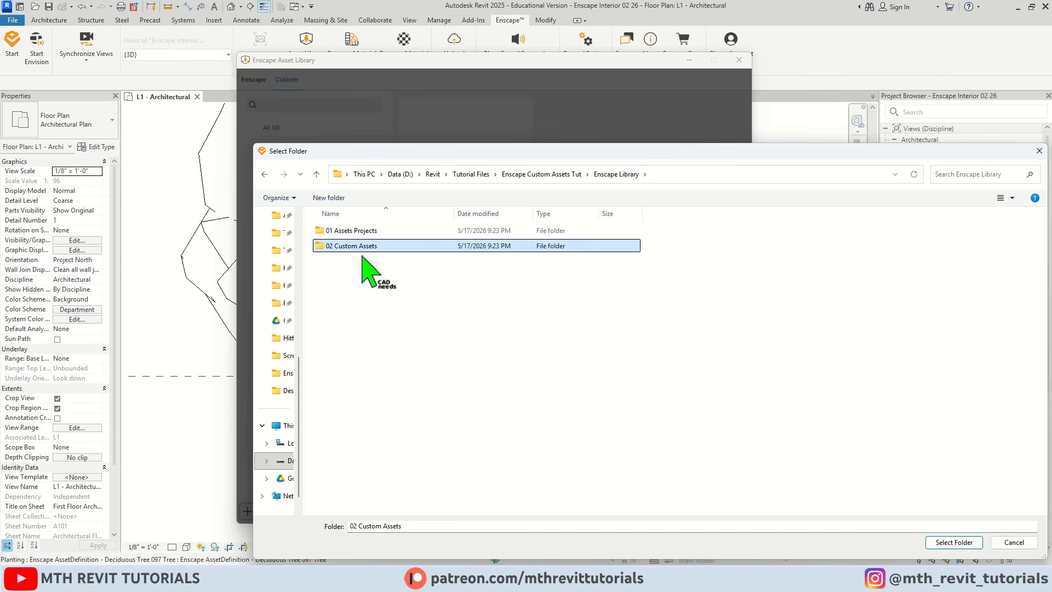
left_click(952, 542)
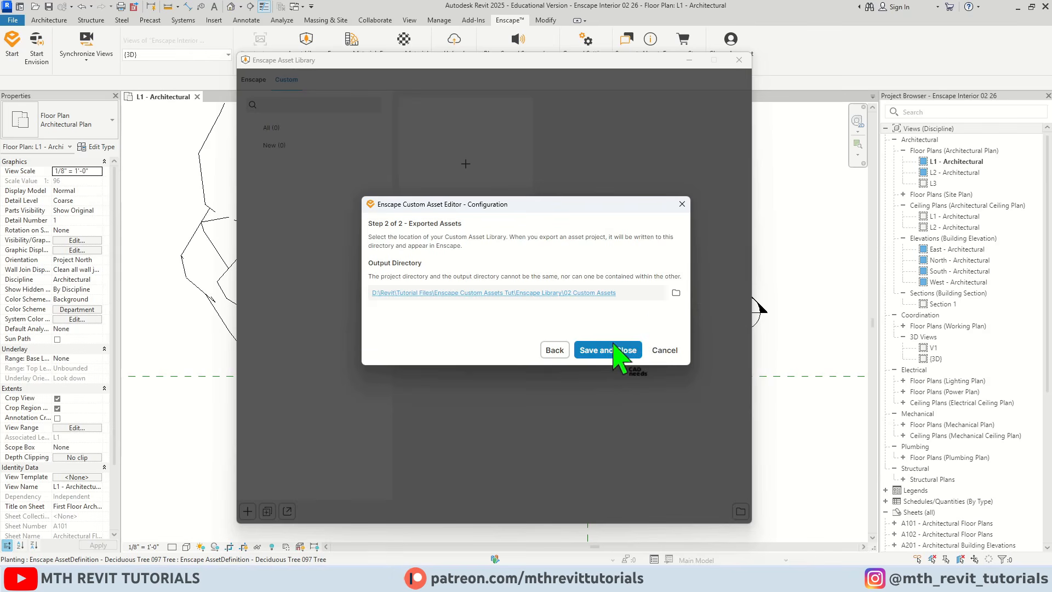
left_click(608, 350)
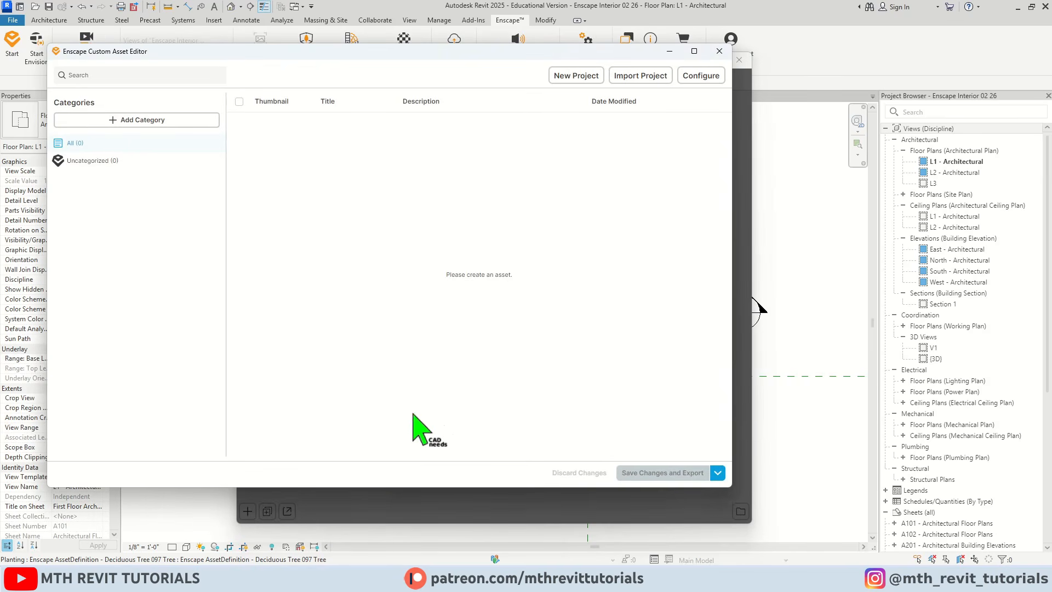
Reposition the Custom Asset Editor window and review its project directory configuration without changing it.
left_click_drag(390, 55, 458, 68)
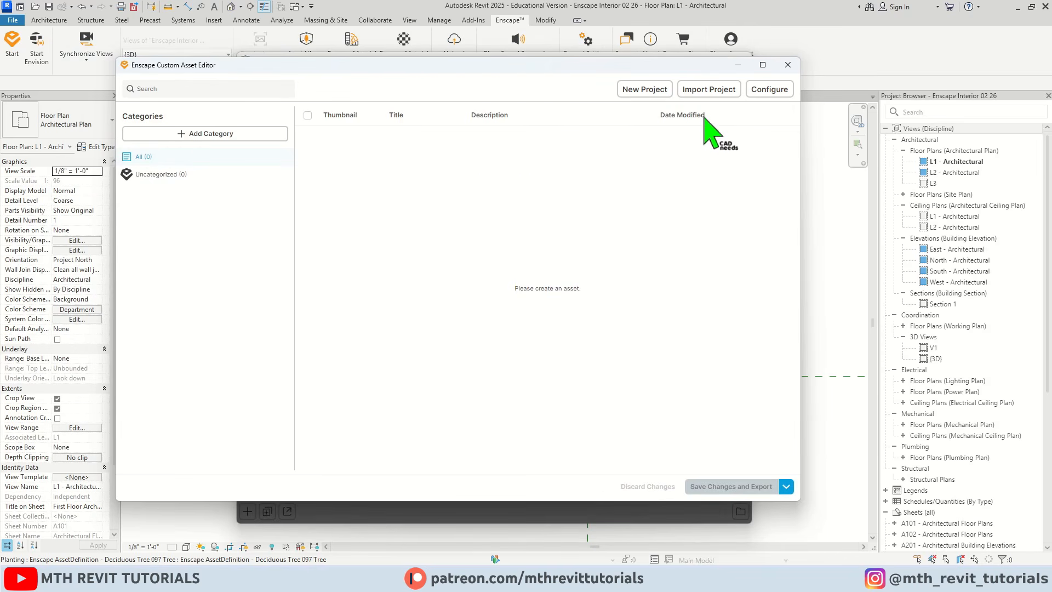
left_click(770, 89)
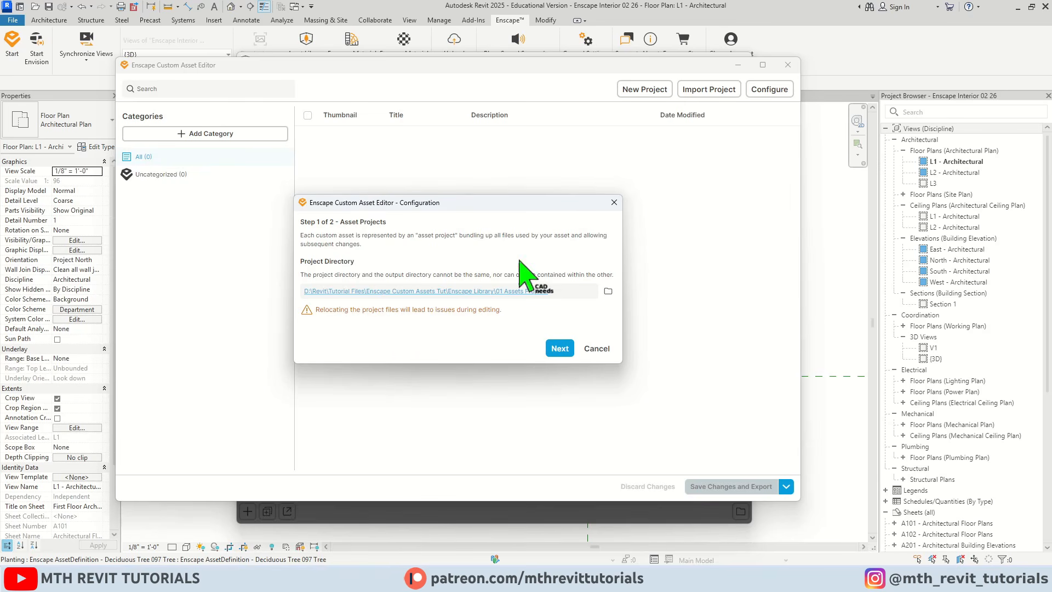
left_click(614, 203)
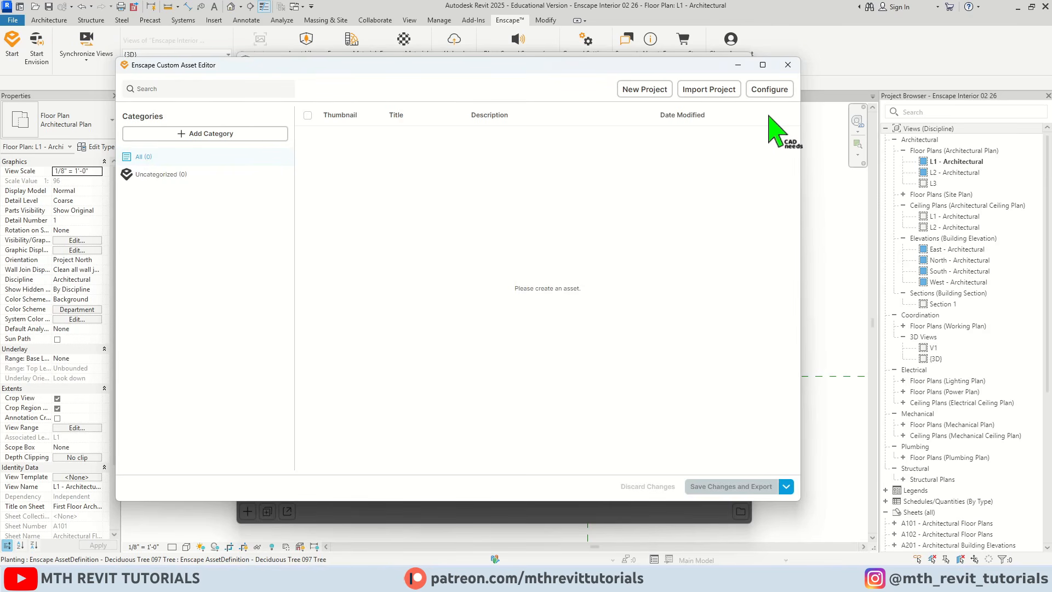
Copy the Enscape Custom Asset folder from the Reading Corner Revit + Enscape archive to the desktop.
left_click(330, 578)
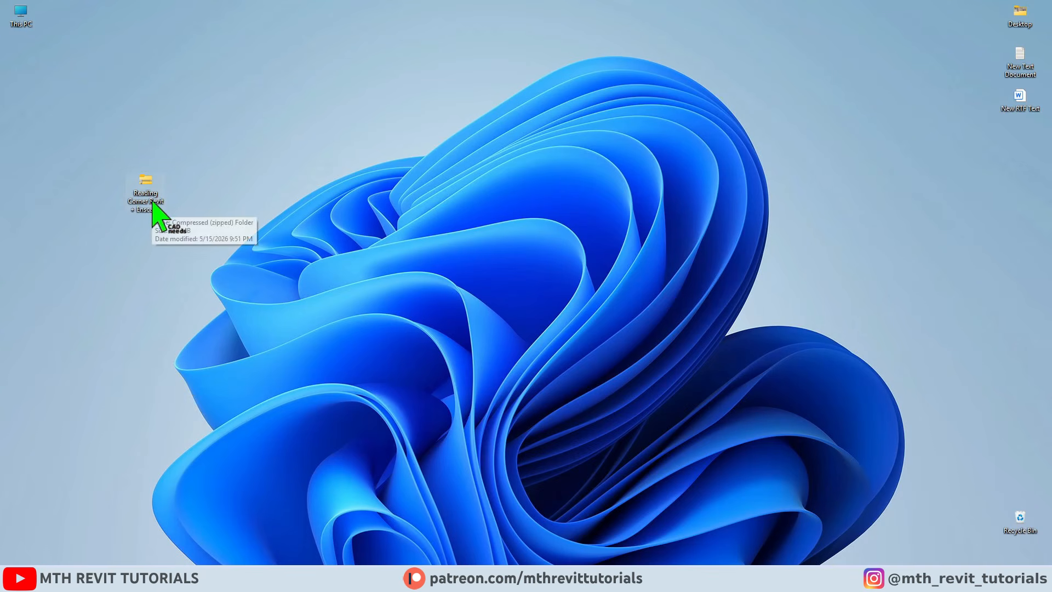
double_click(147, 205)
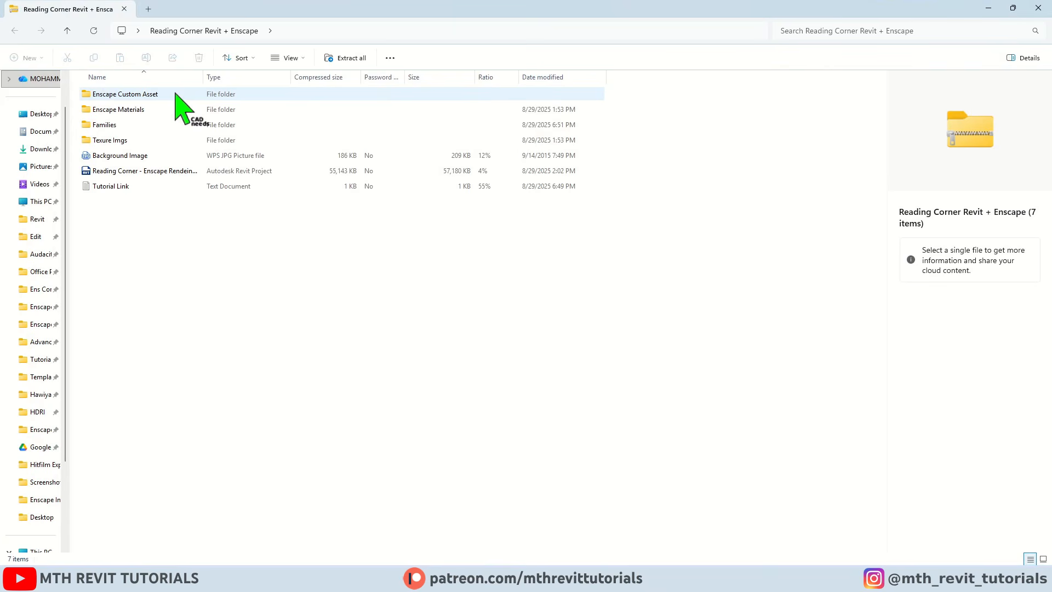
left_click(176, 94)
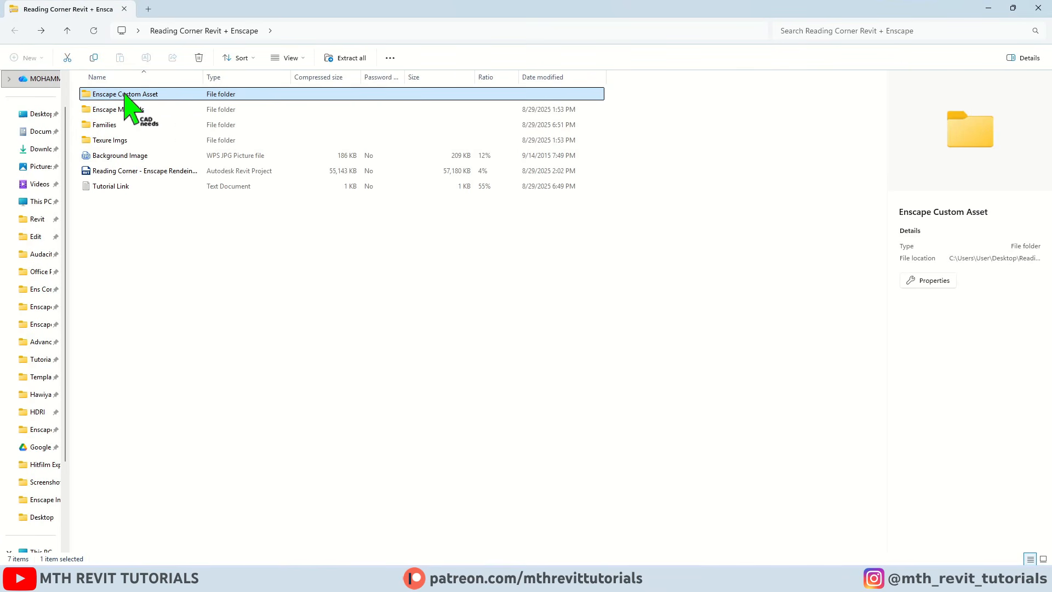
right_click(124, 94)
left_click(176, 143)
left_click(1038, 7)
right_click(332, 111)
left_click(374, 164)
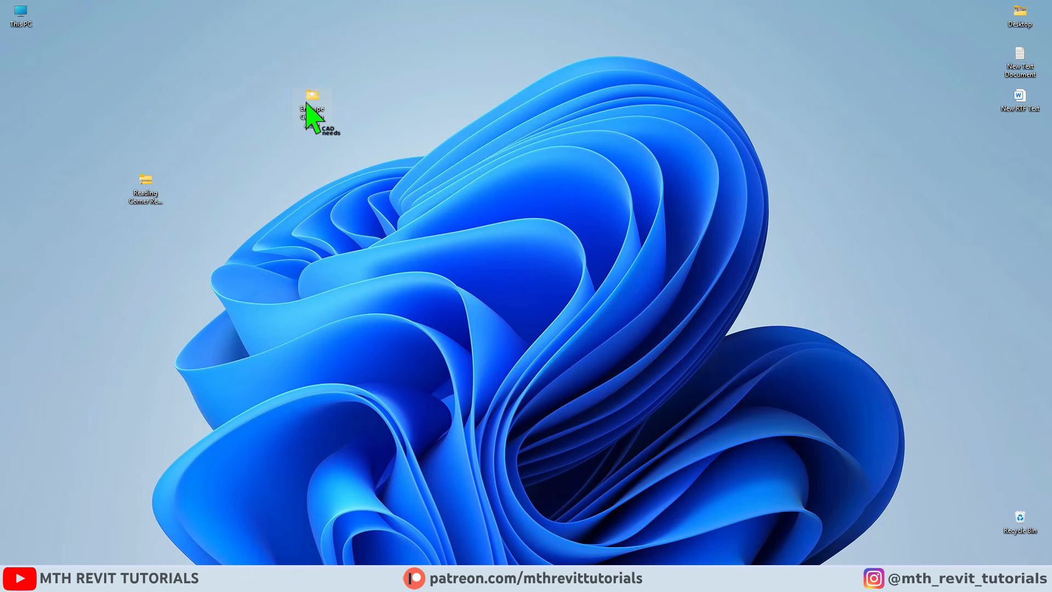
Open the copied Enscape Custom Asset folder and widen the Name column to read the full file names.
double_click(311, 104)
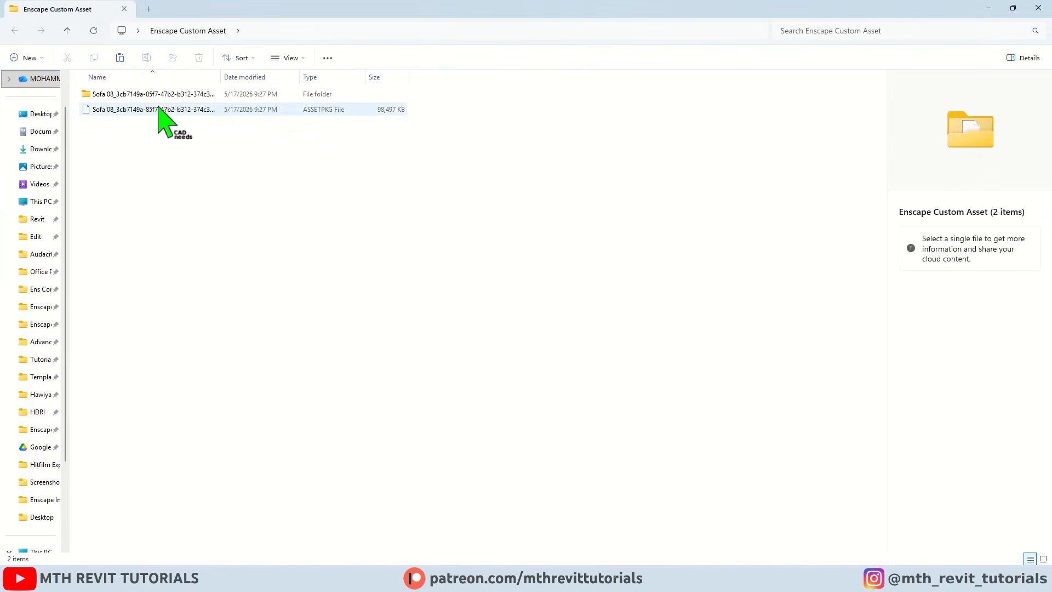
left_click_drag(222, 75, 364, 75)
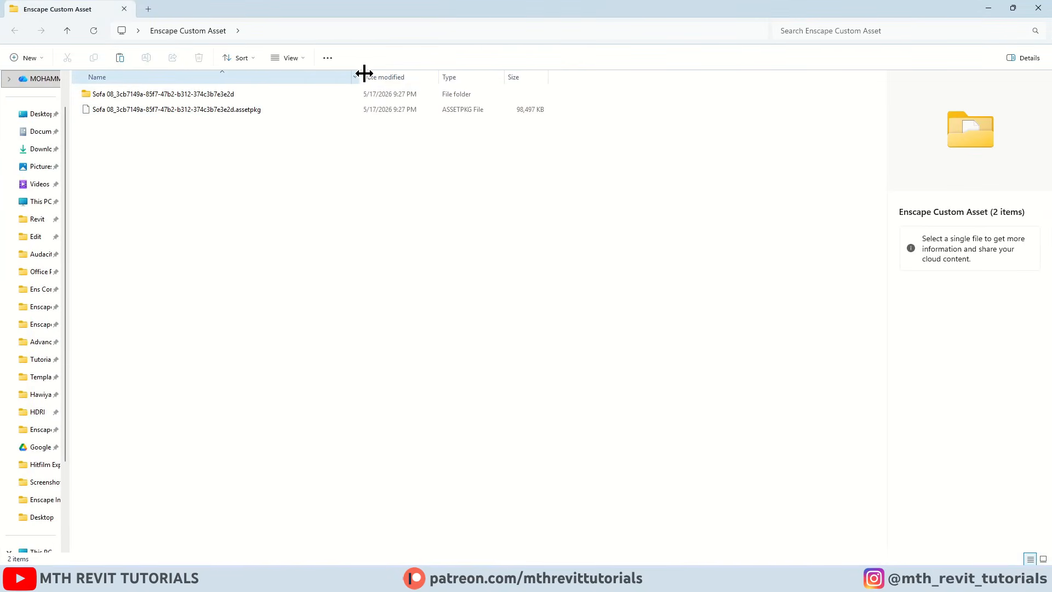
Copy the Sofa 08 .assetpkg file from the Enscape Custom Asset folder into the 01 Assets Projects folder of the Enscape Library.
left_click(188, 112)
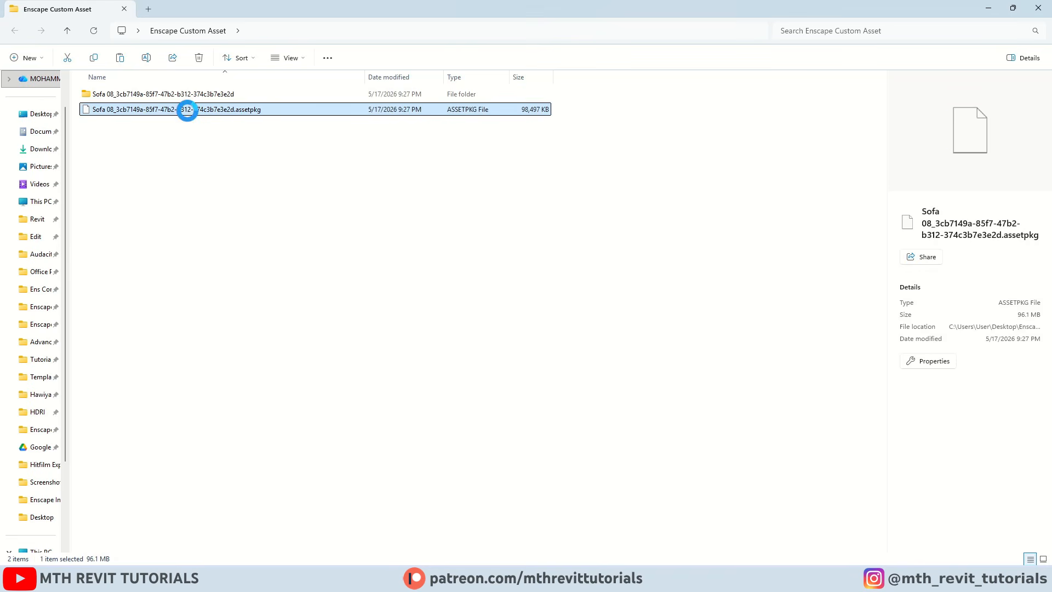
right_click(187, 111)
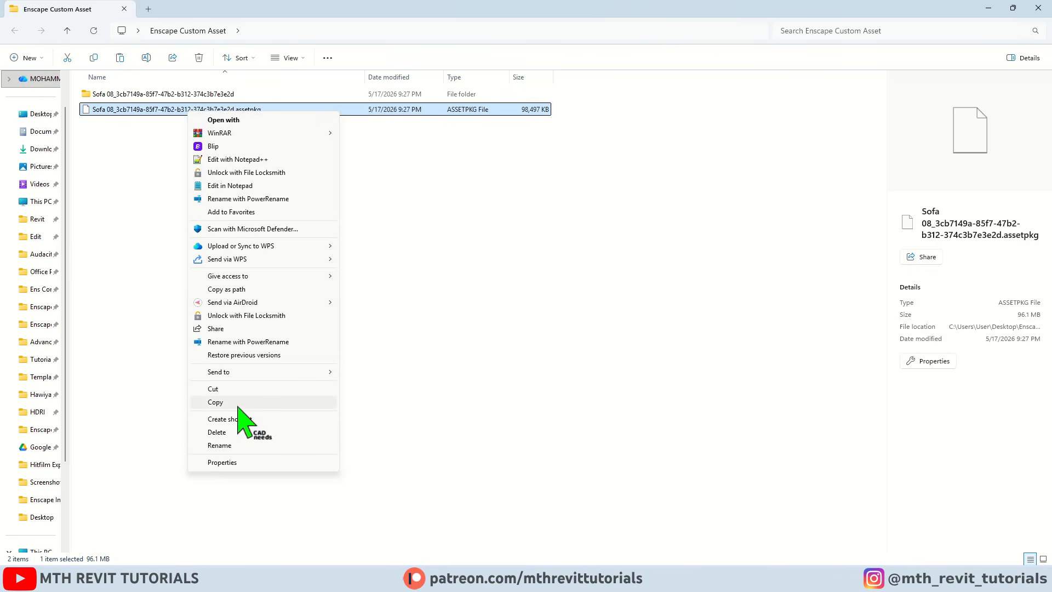
left_click(237, 402)
mouse_move(214, 580)
left_click(164, 545)
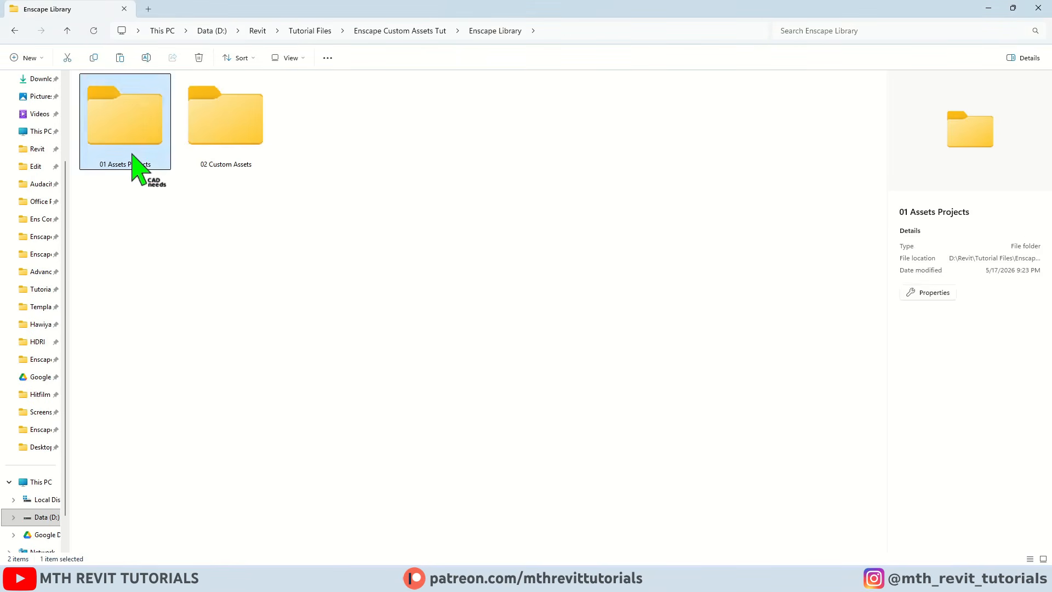
double_click(130, 168)
right_click(225, 164)
left_click(253, 245)
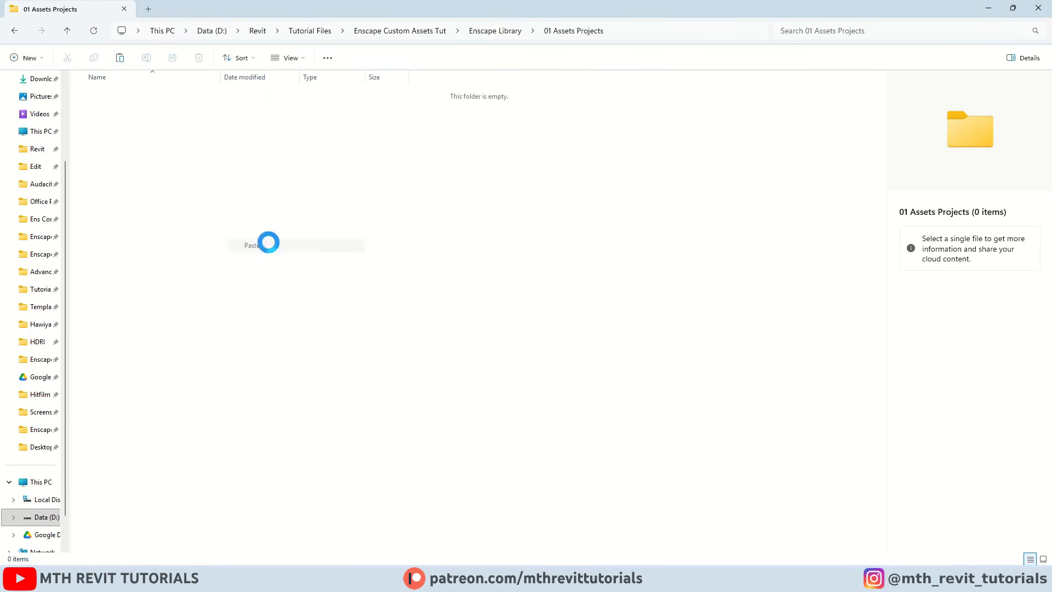
left_click(988, 8)
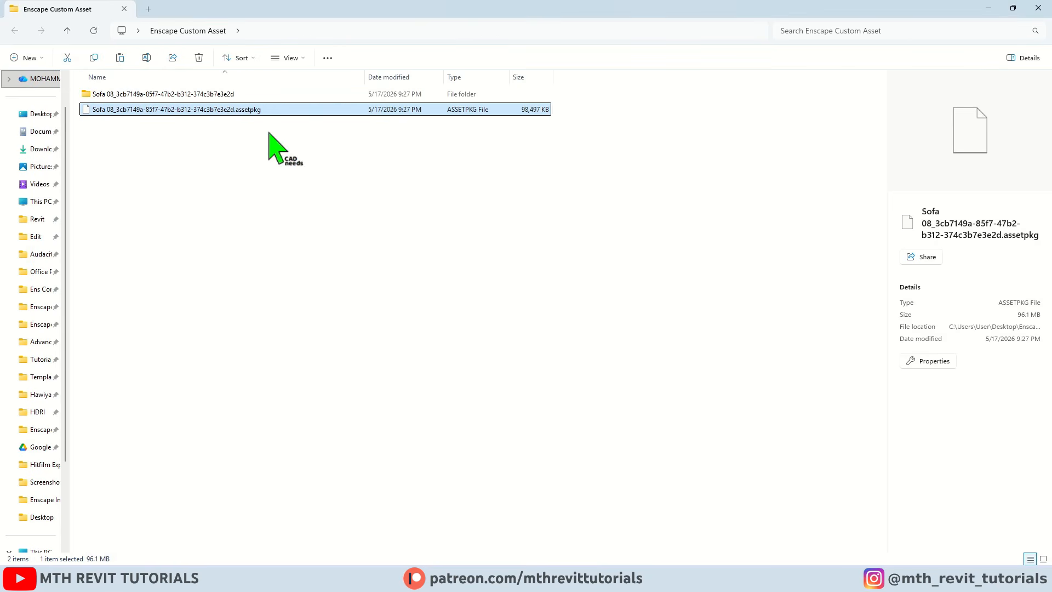
Copy the Sofa 08 asset folder from the Enscape Custom Asset folder into the 02 Custom Assets folder of the Enscape Library.
left_click(158, 94)
right_click(189, 98)
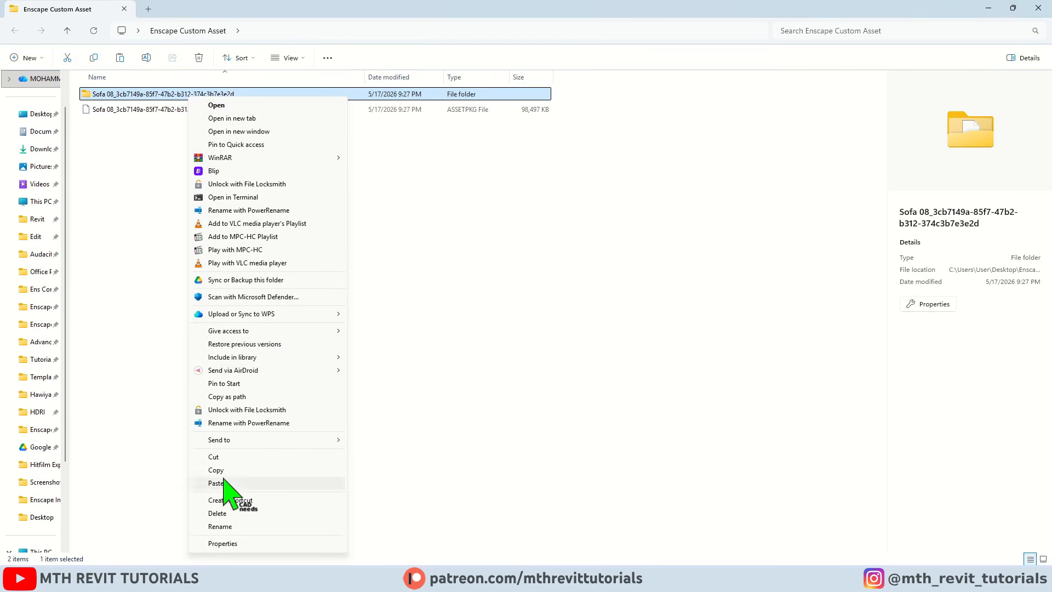
left_click(220, 470)
mouse_move(211, 577)
left_click(148, 518)
left_click(14, 33)
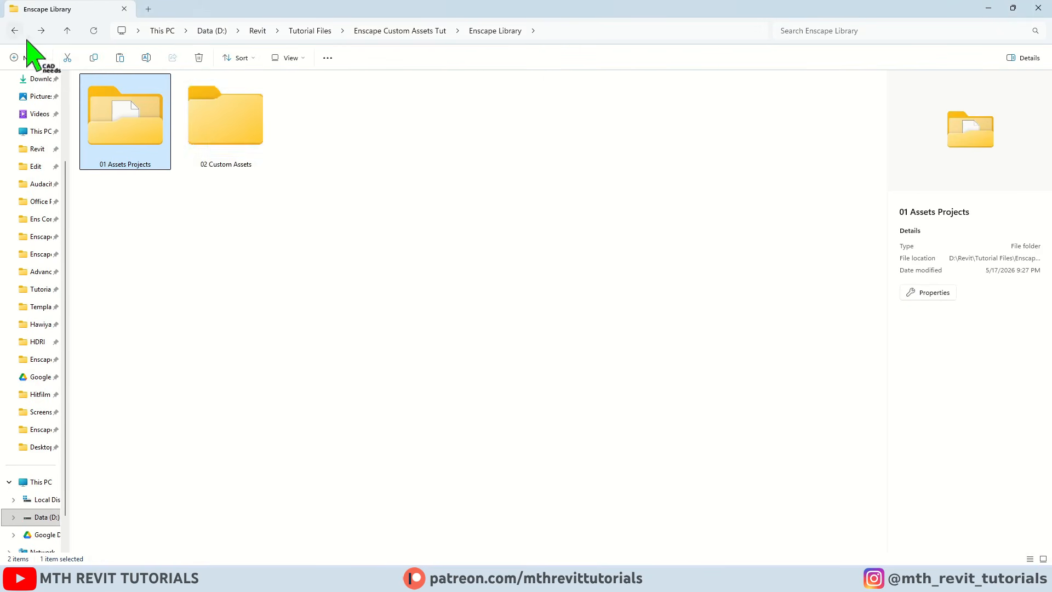
double_click(236, 155)
right_click(292, 153)
left_click(321, 235)
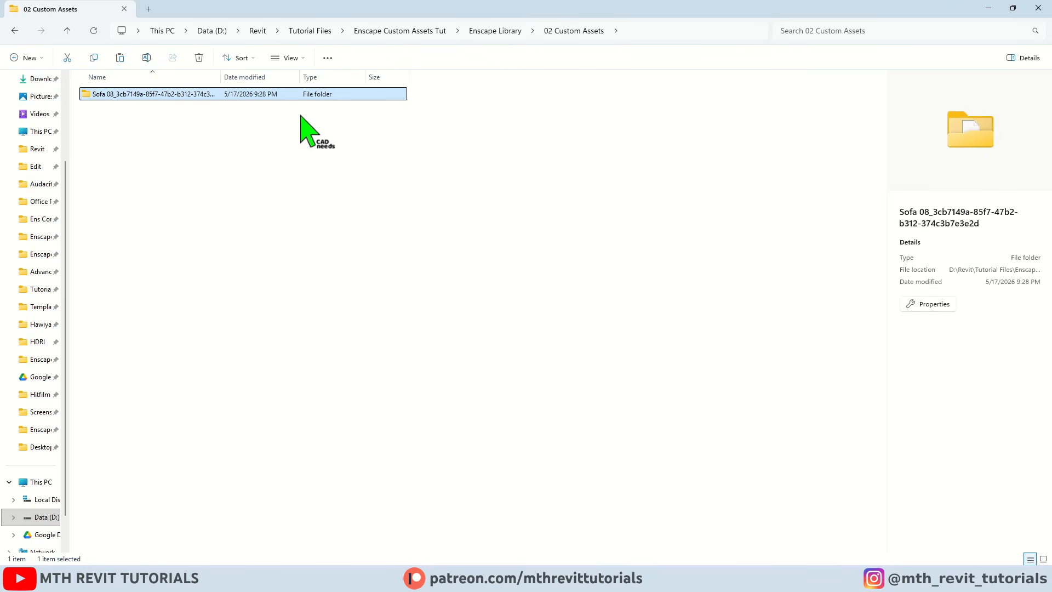
left_click(305, 129)
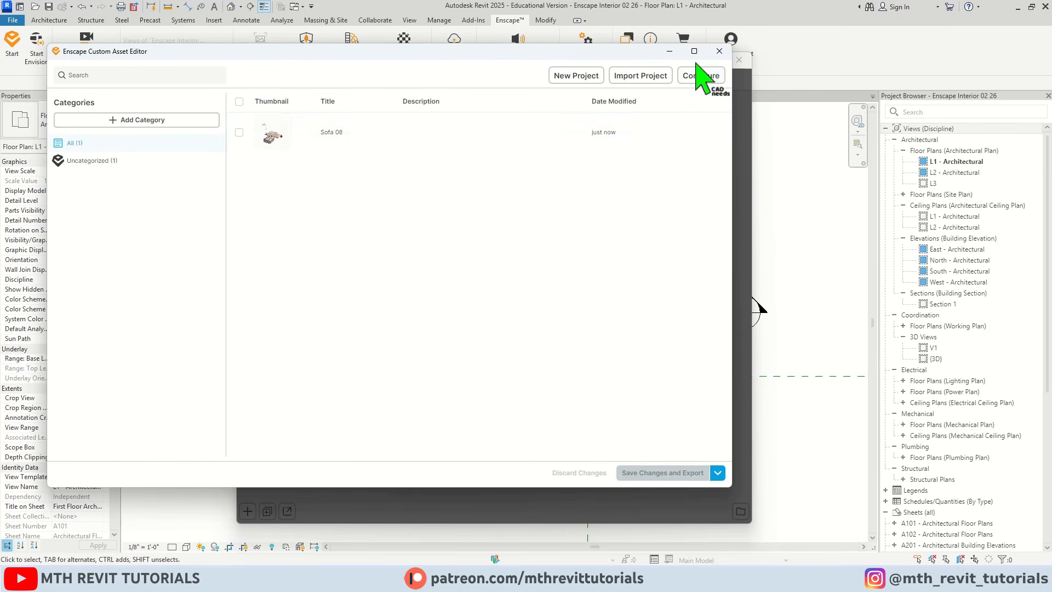
Close and reopen the Custom Asset Editor to review the Sofa 08 project entry, and return to the Asset Library.
left_click(720, 51)
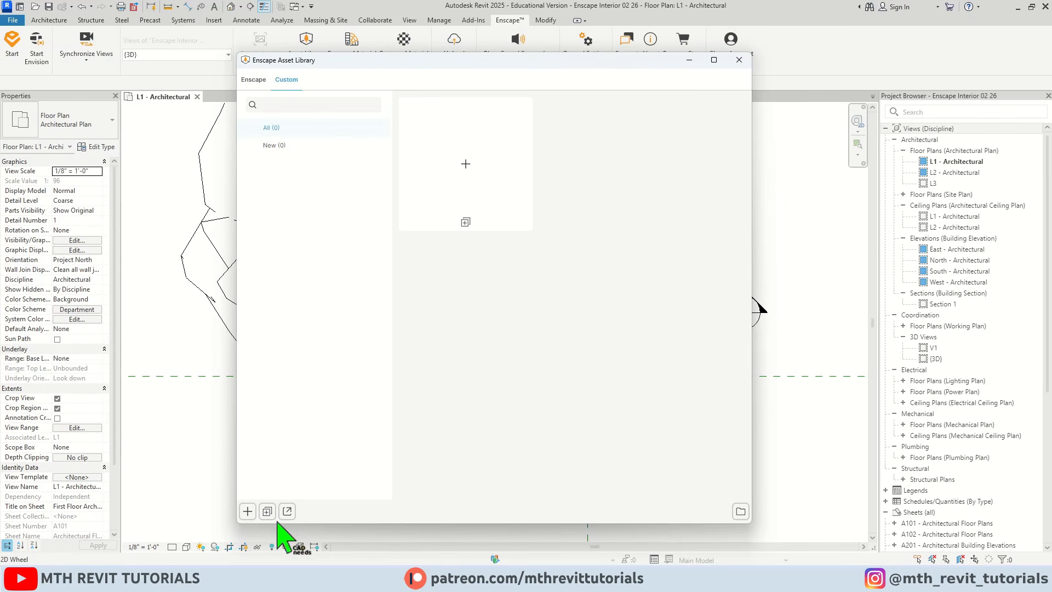
left_click(285, 512)
left_click(588, 317)
left_click(463, 378)
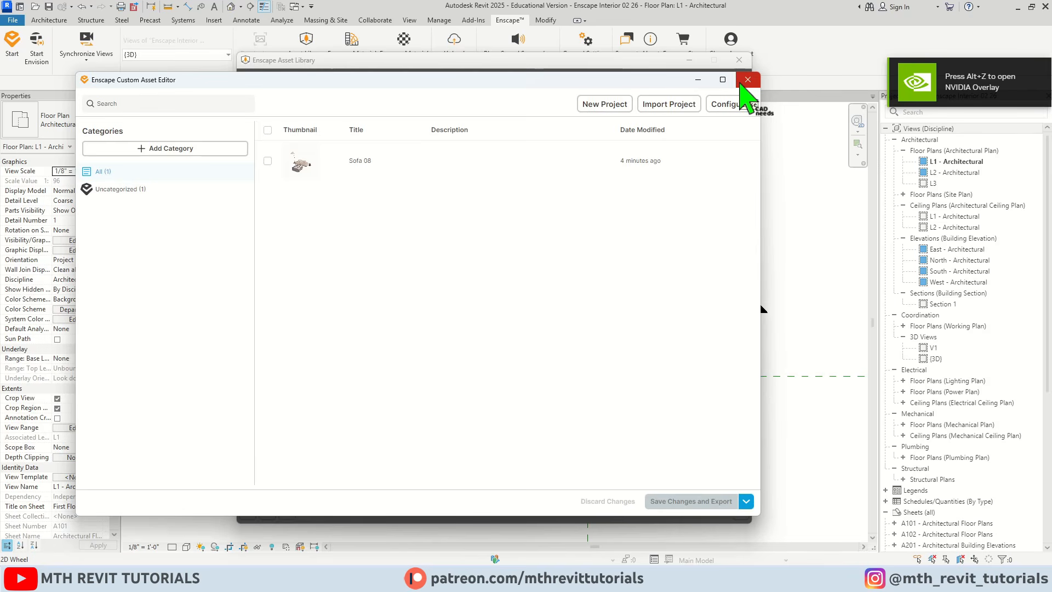
left_click(748, 80)
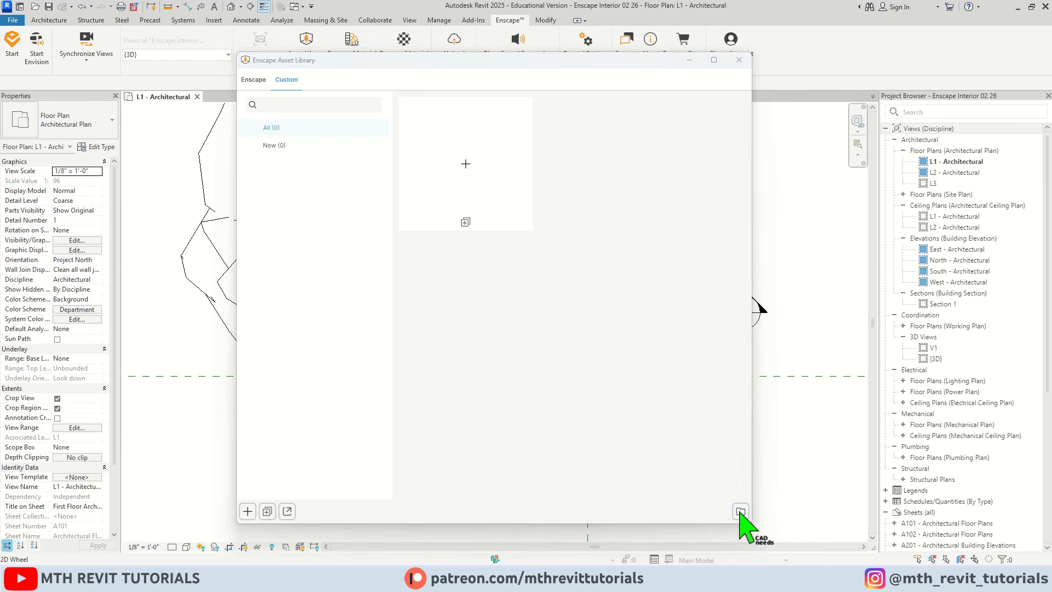
Set the Asset Library's custom asset source path to the 02 Custom Assets folder inside Enscape Library.
left_click(740, 512)
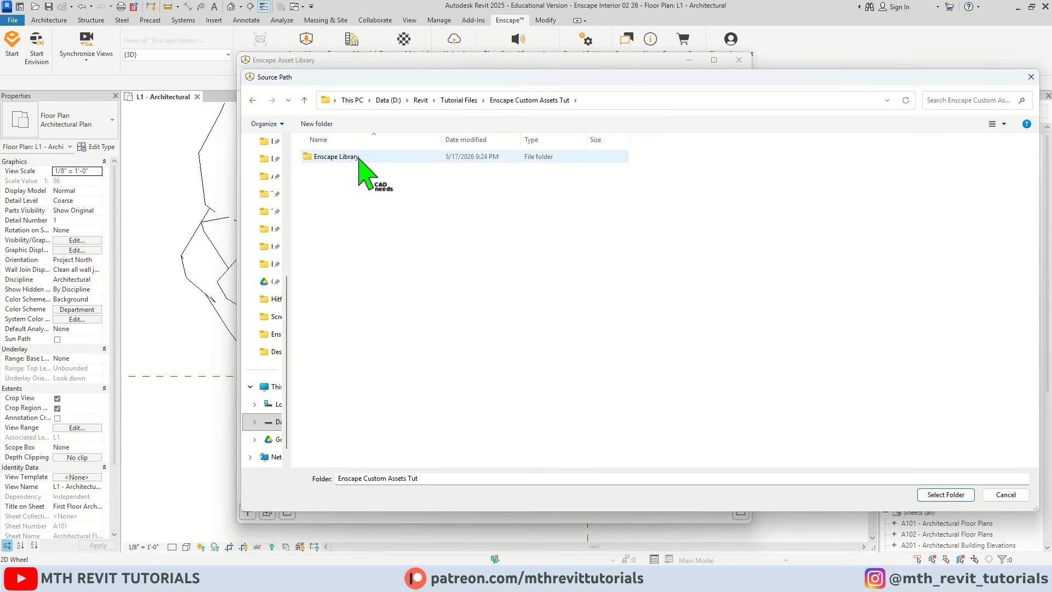
left_click(340, 158)
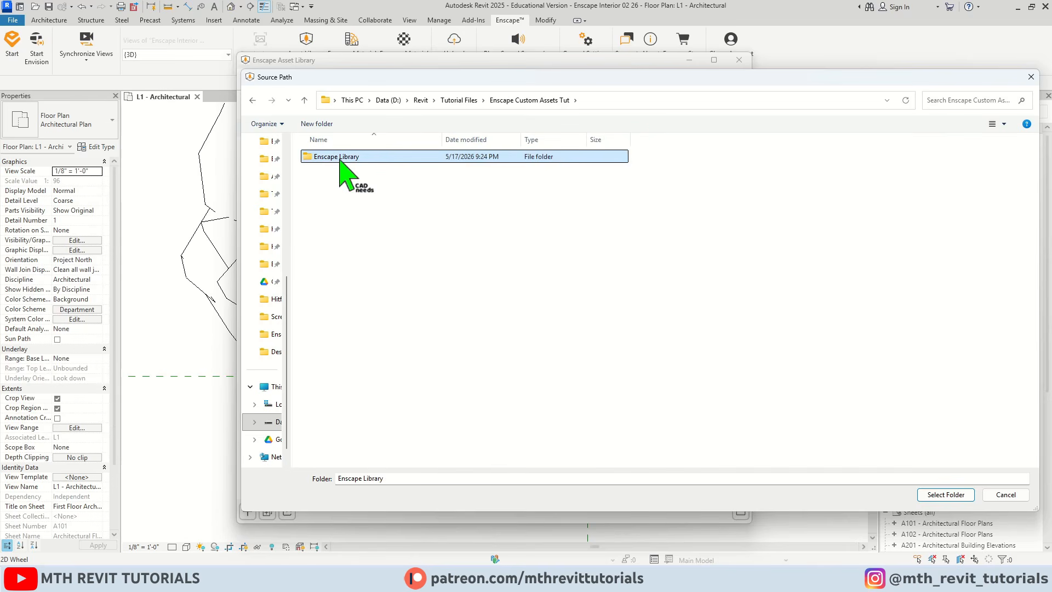
double_click(340, 158)
left_click(337, 173)
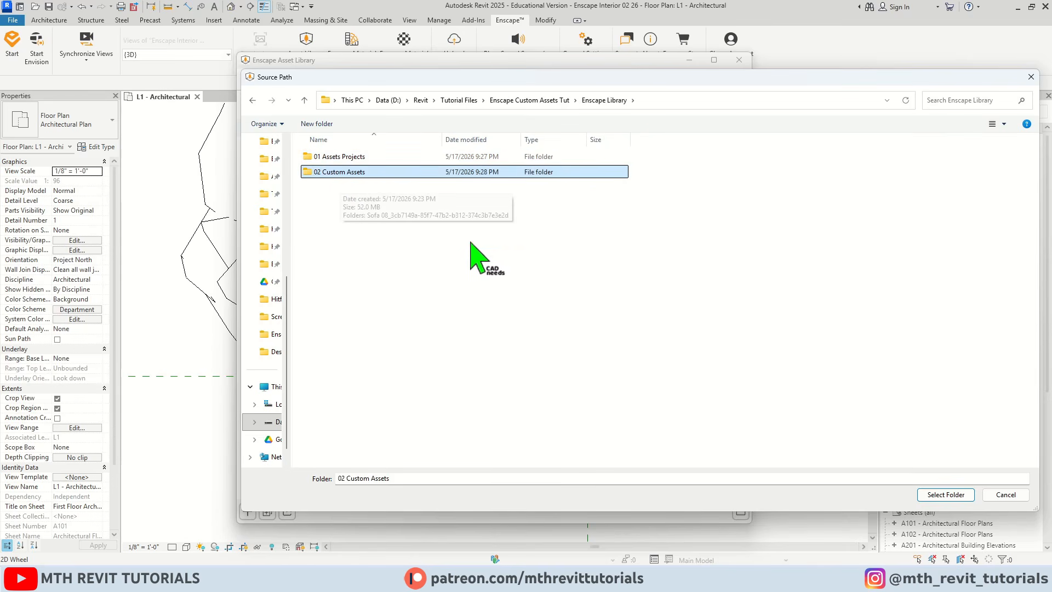
left_click(929, 494)
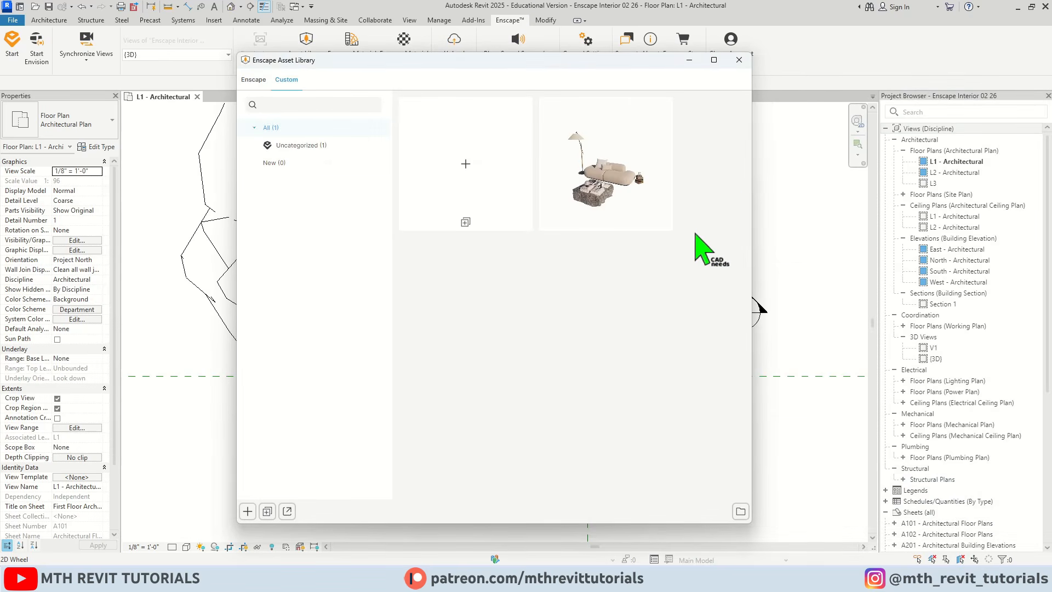
mouse_move(655, 107)
mouse_move(616, 216)
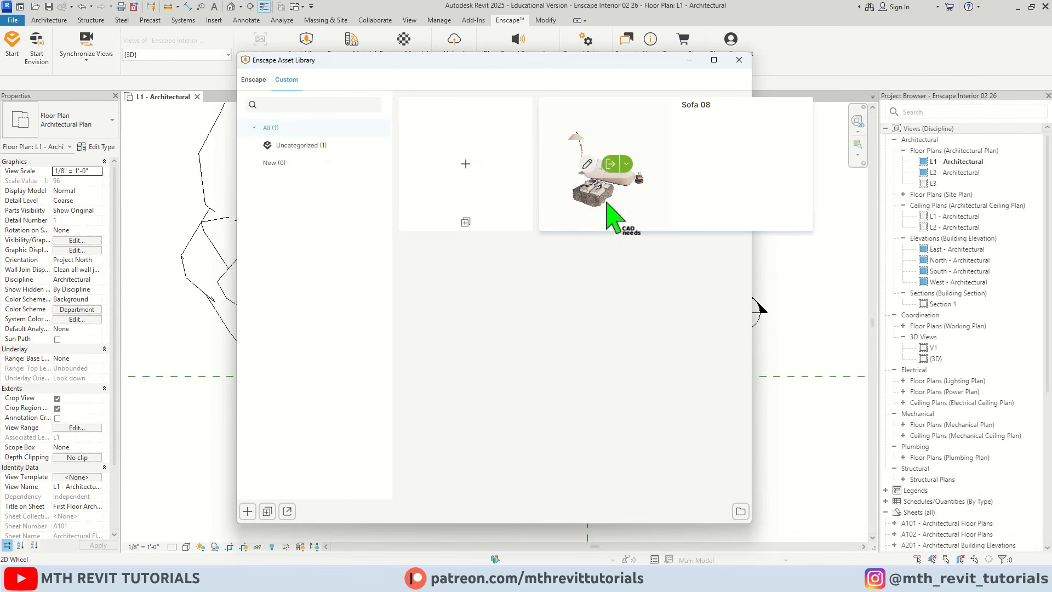
left_click(616, 164)
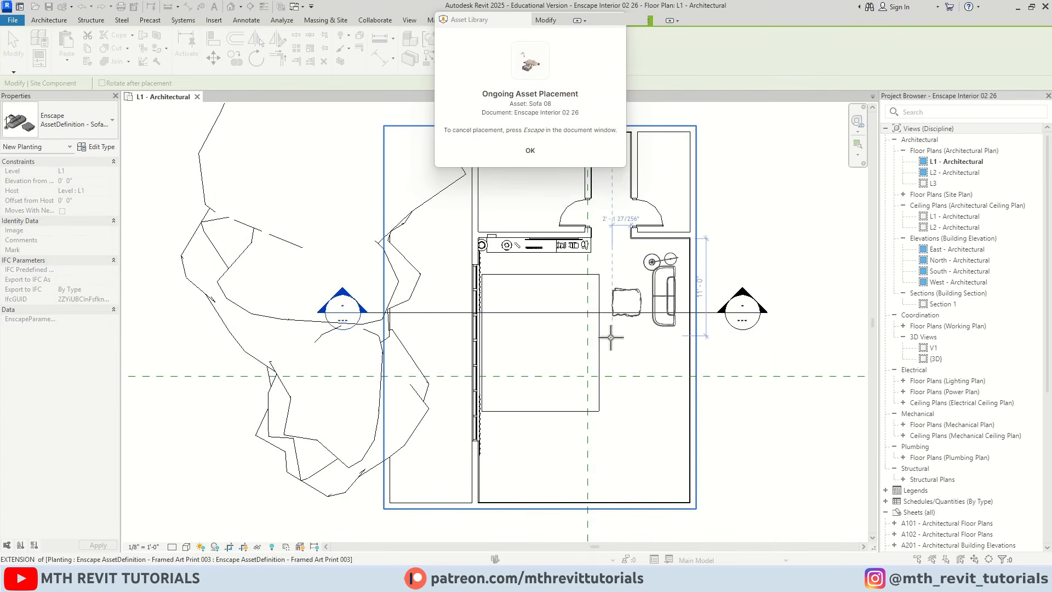
right_click(732, 250)
left_click(767, 253)
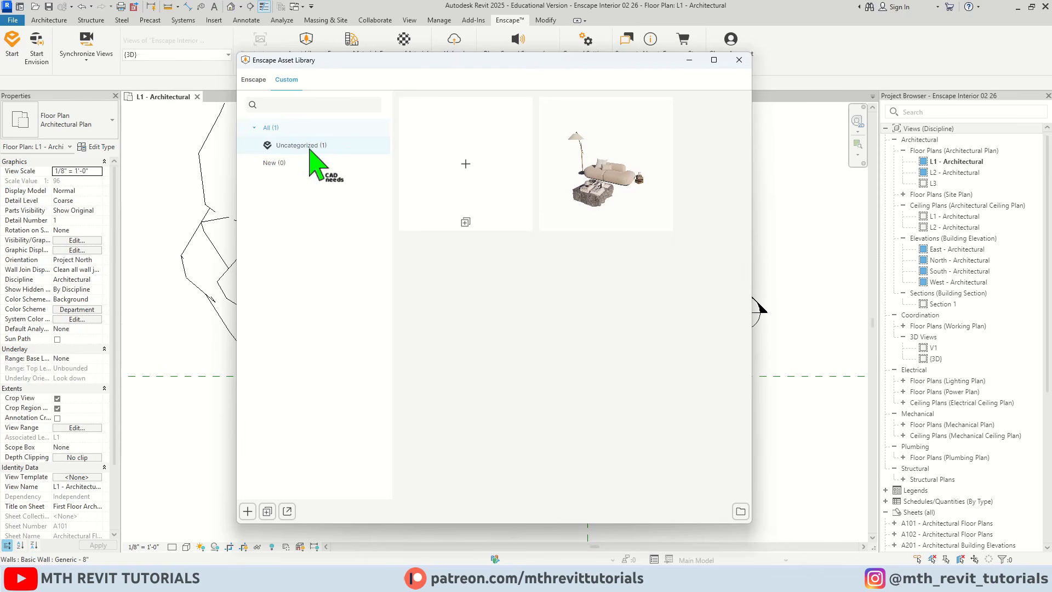
Add an asset category named Sofa with the sofa icon in the Custom Asset Editor.
left_click(287, 511)
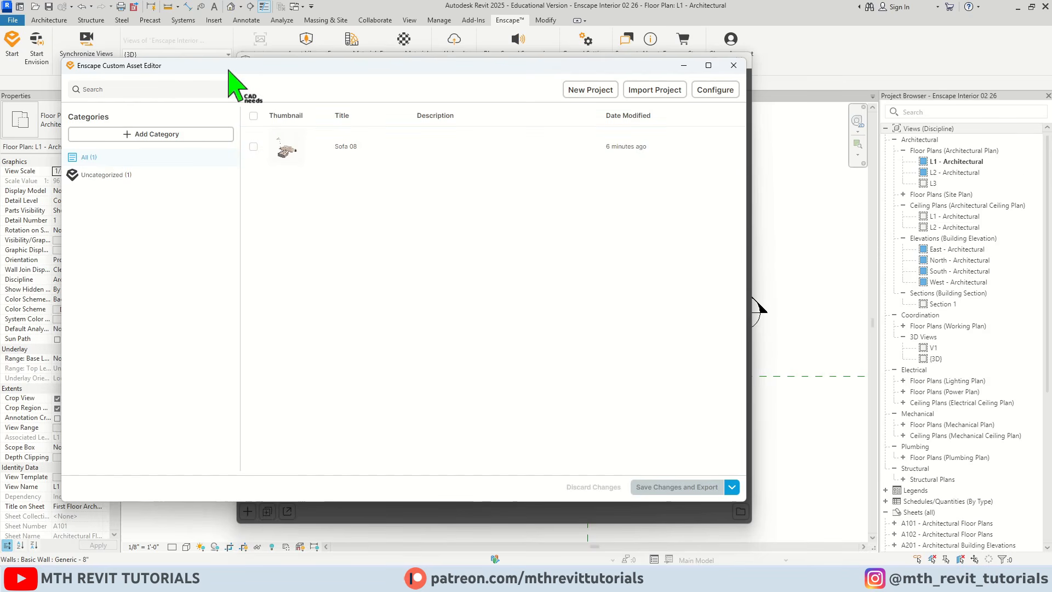
left_click_drag(228, 68, 332, 79)
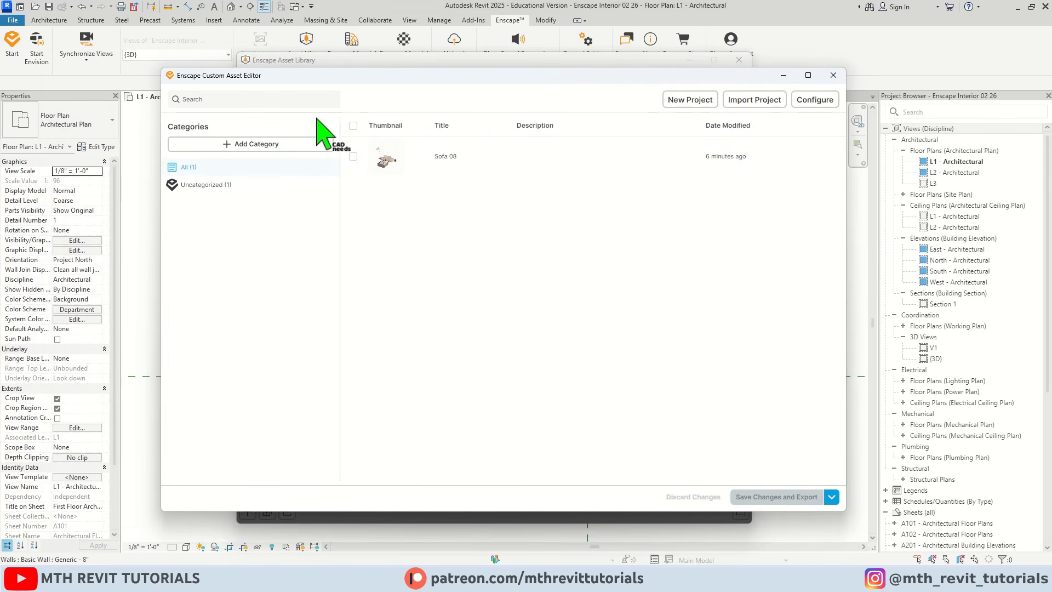
left_click(252, 149)
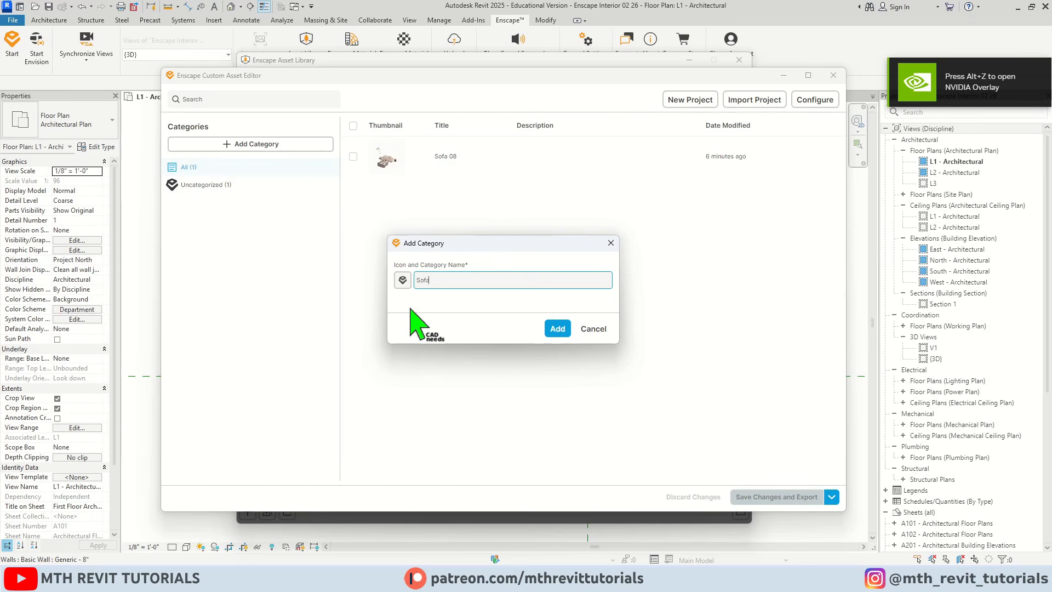
left_click(403, 280)
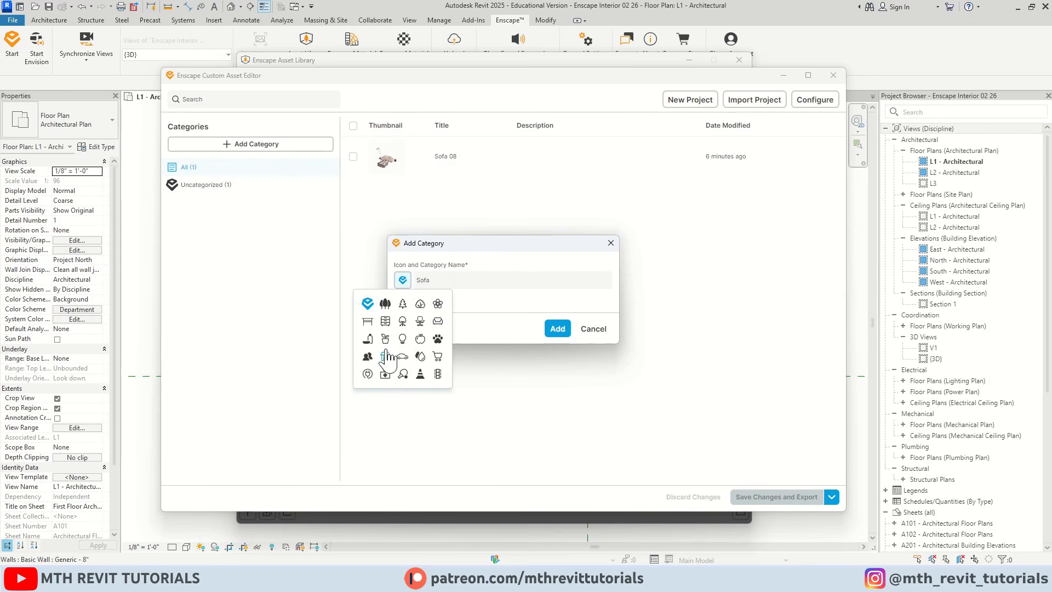
left_click(438, 322)
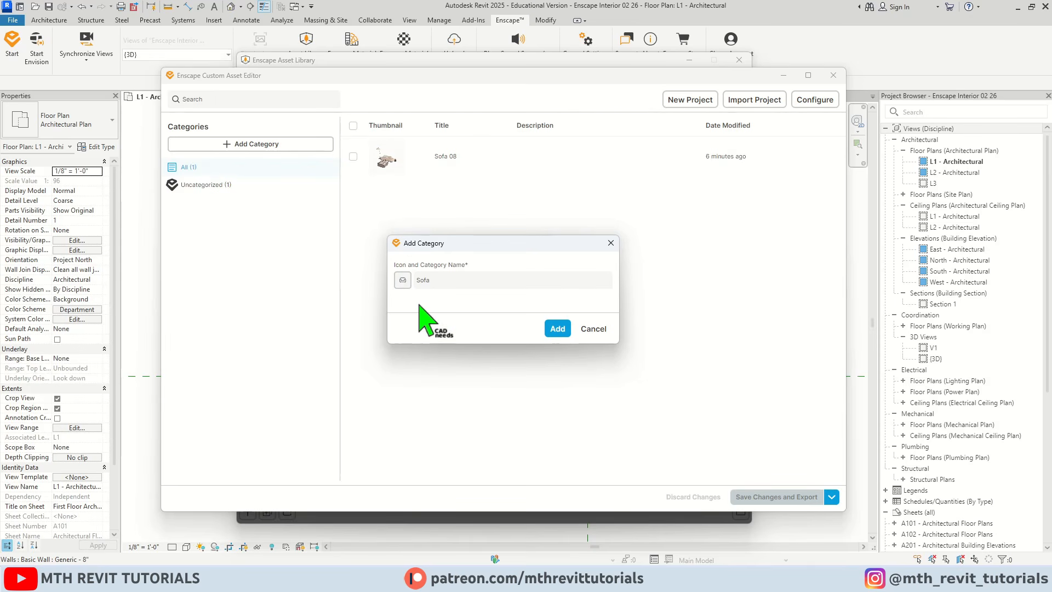
left_click(556, 329)
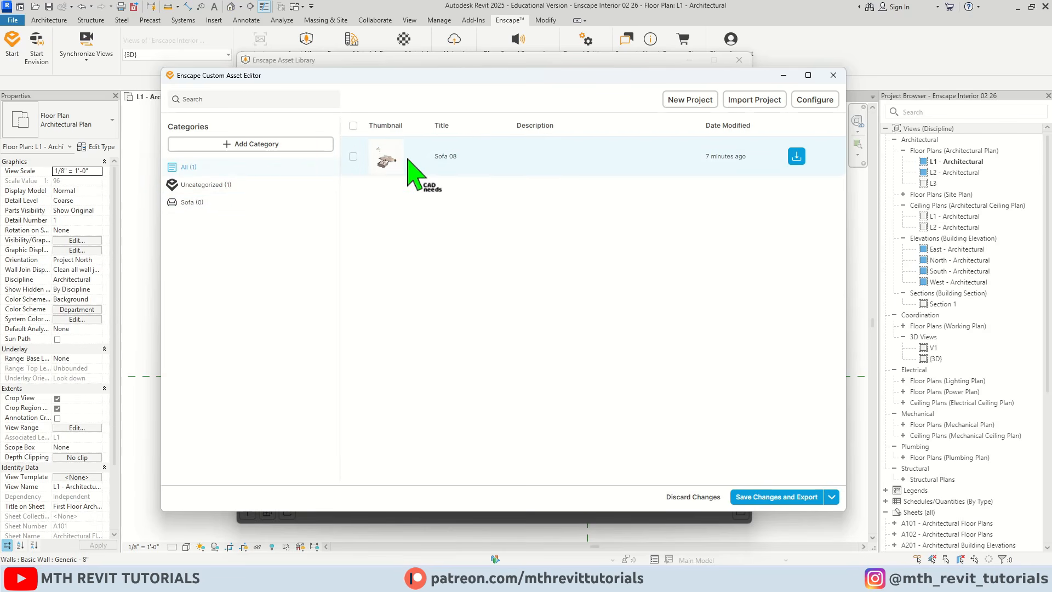
Assign the Sofa 08 asset to the Sofa category, save and export the changes, and close the Custom Asset Editor.
left_click_drag(397, 157, 192, 204)
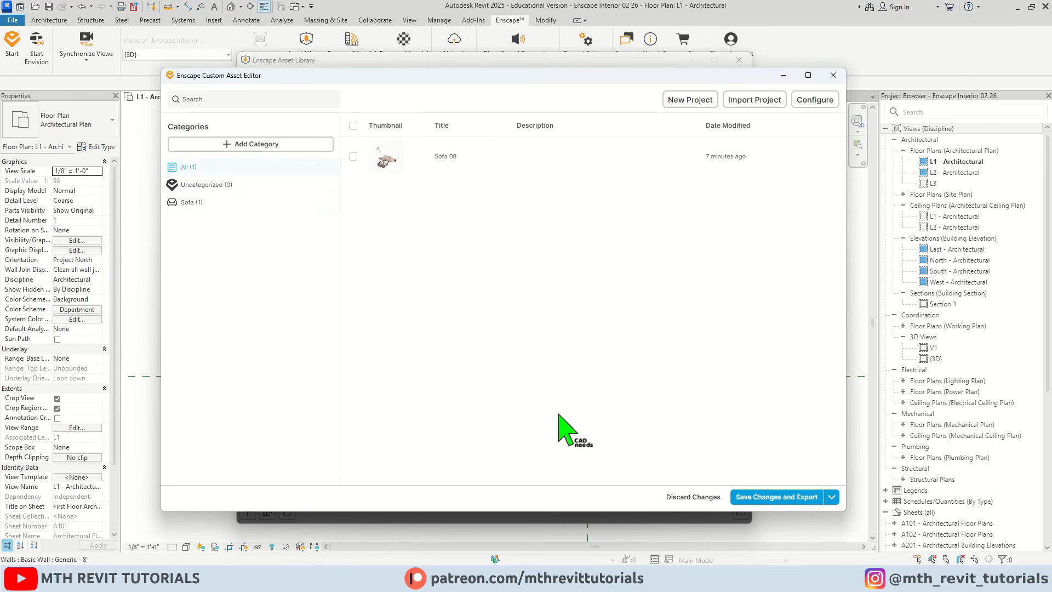
left_click(791, 497)
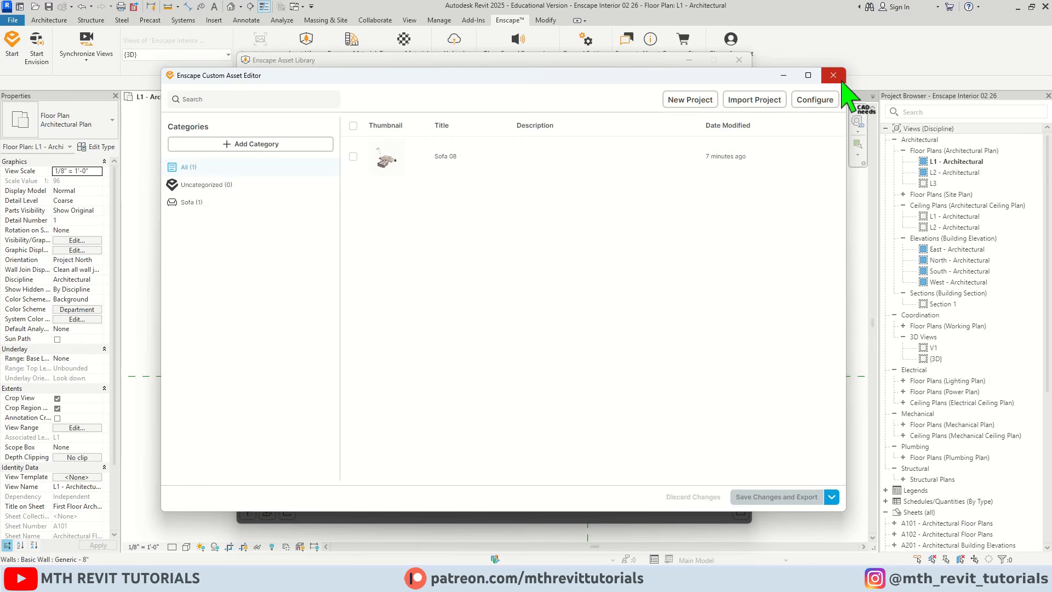
left_click(833, 75)
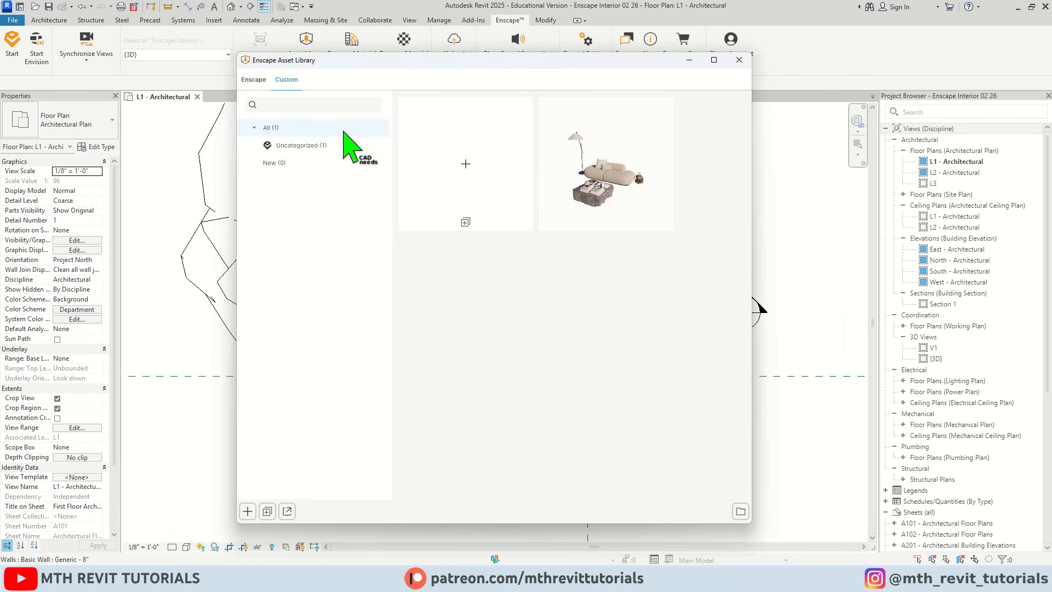
Close and reopen the Asset Library to check its custom category list for the Sofa category, and close it again.
left_click(739, 59)
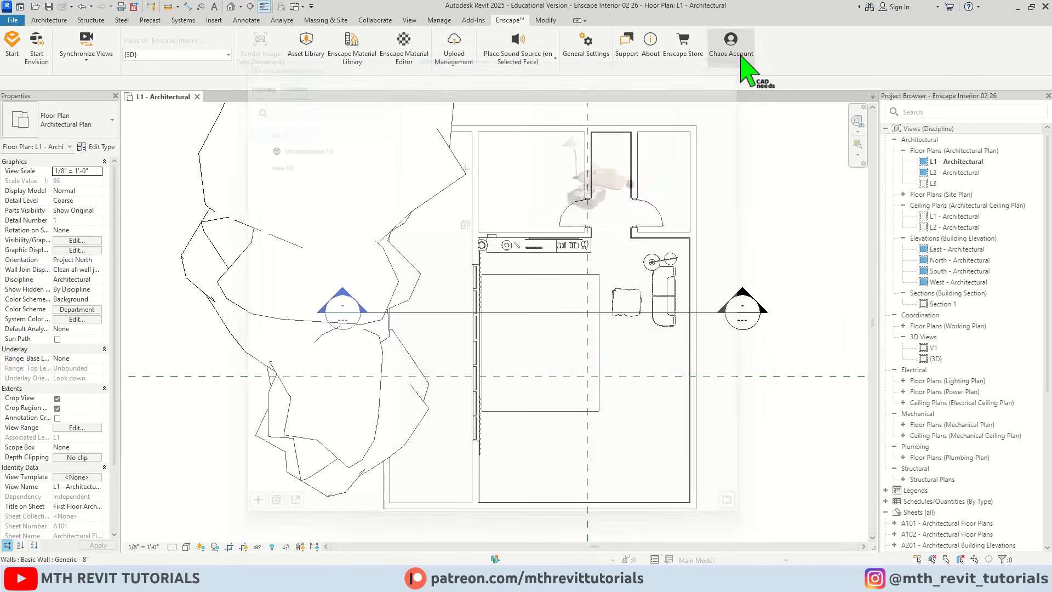
left_click(306, 61)
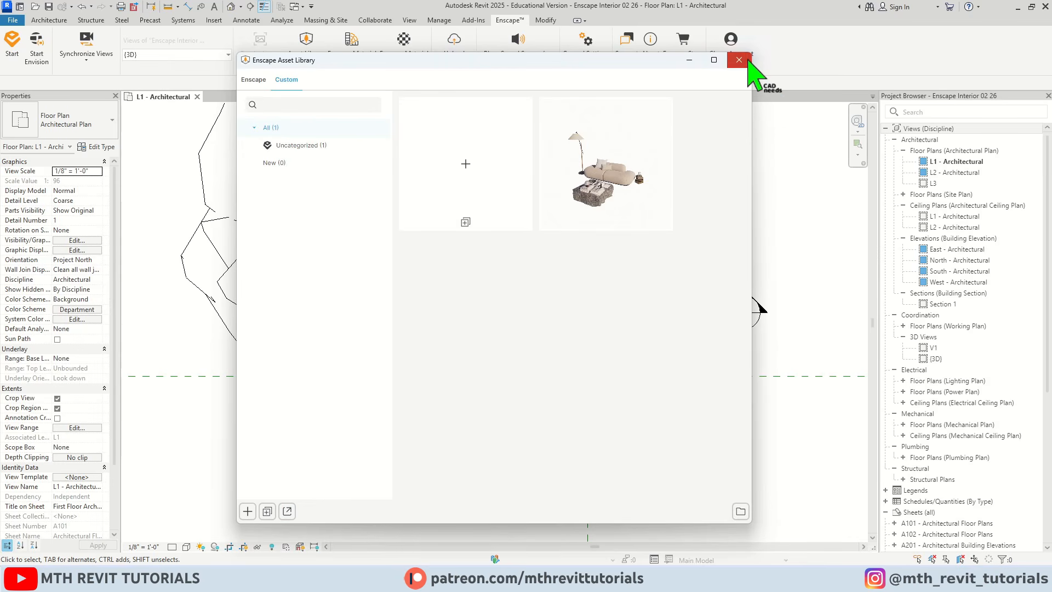
left_click(740, 60)
Open the Enscape Asset Library in the restarted Revit session and show the custom assets to check the Sofa category.
left_click(511, 20)
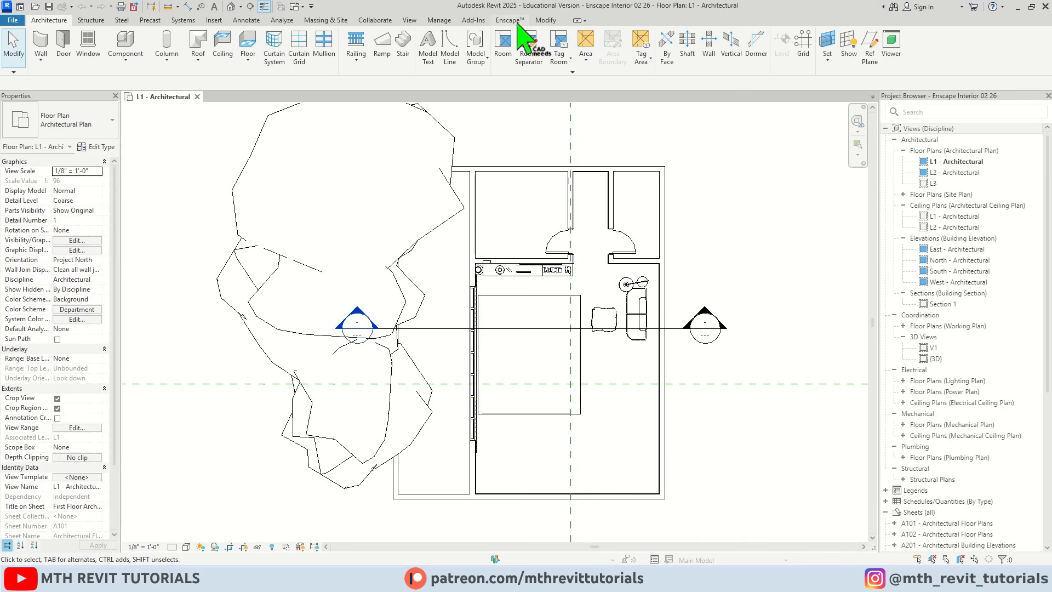
left_click(308, 55)
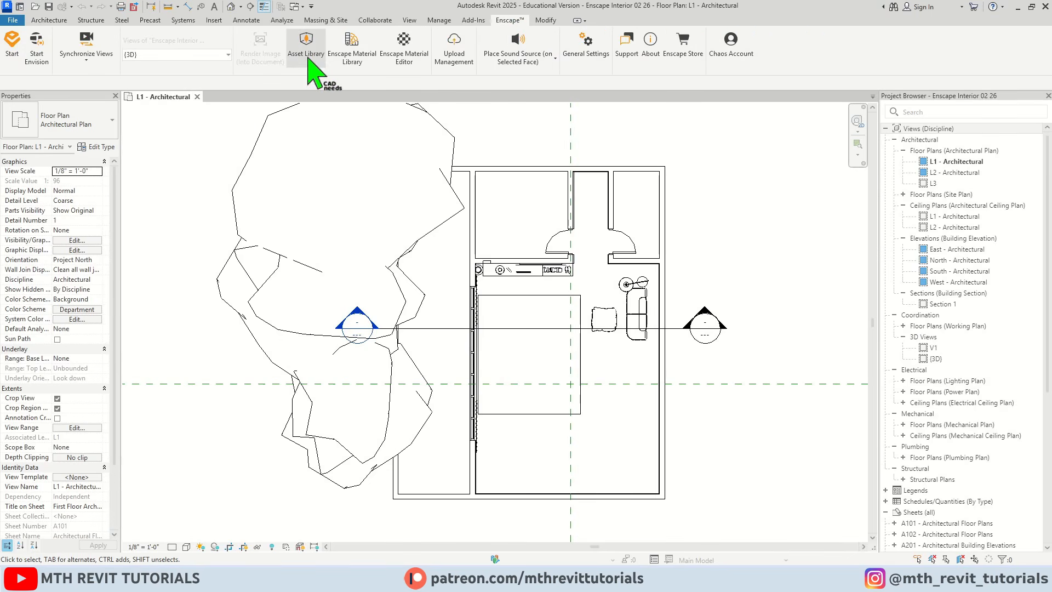
left_click(296, 80)
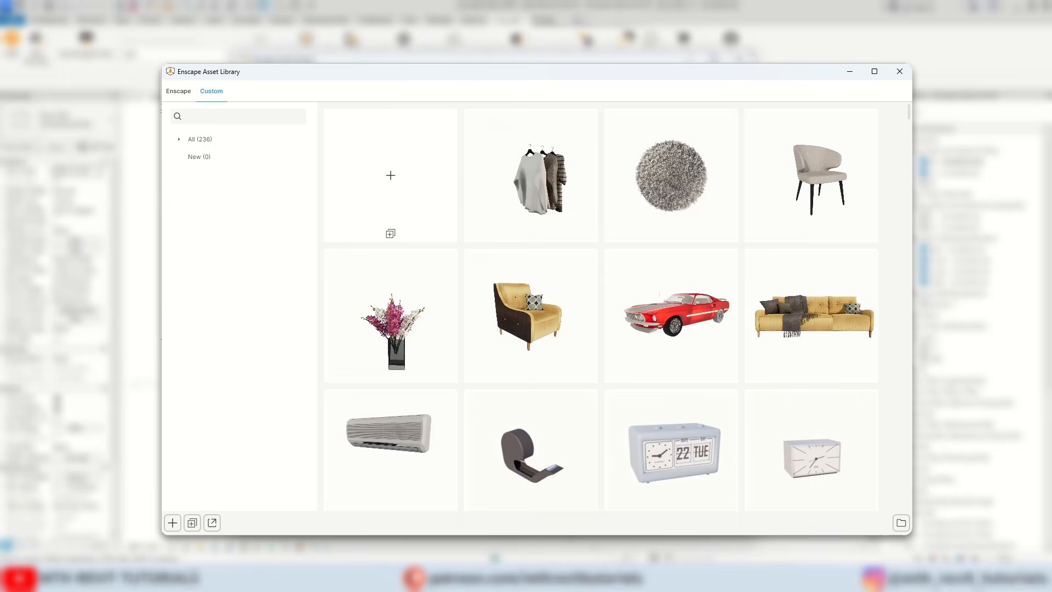
Browse through the thumbnails of the full custom asset collection in the Asset Library.
scroll(391, 347, "down", 20)
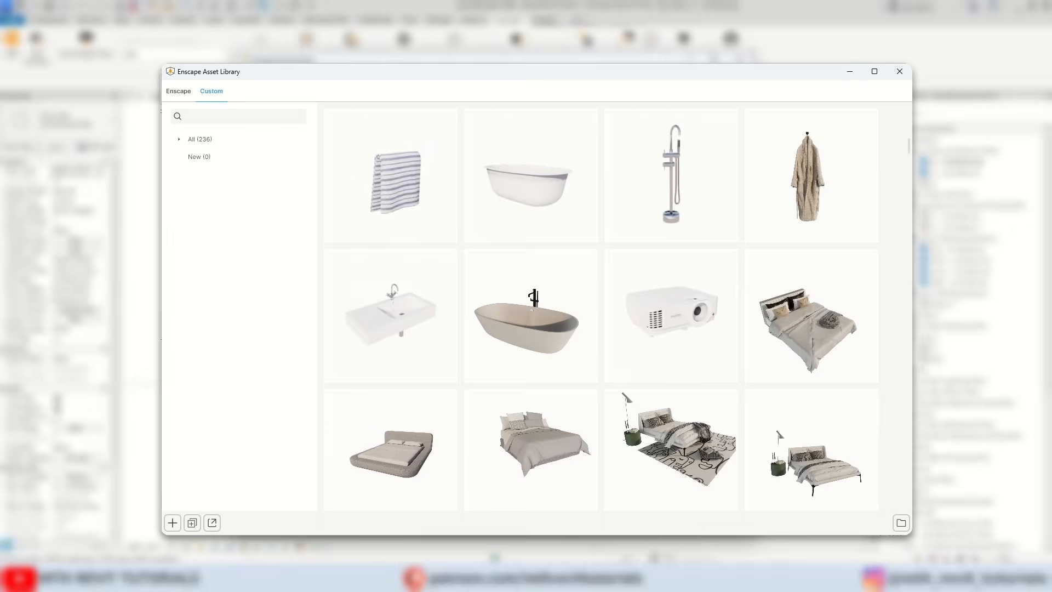
scroll(392, 347, "down", 10)
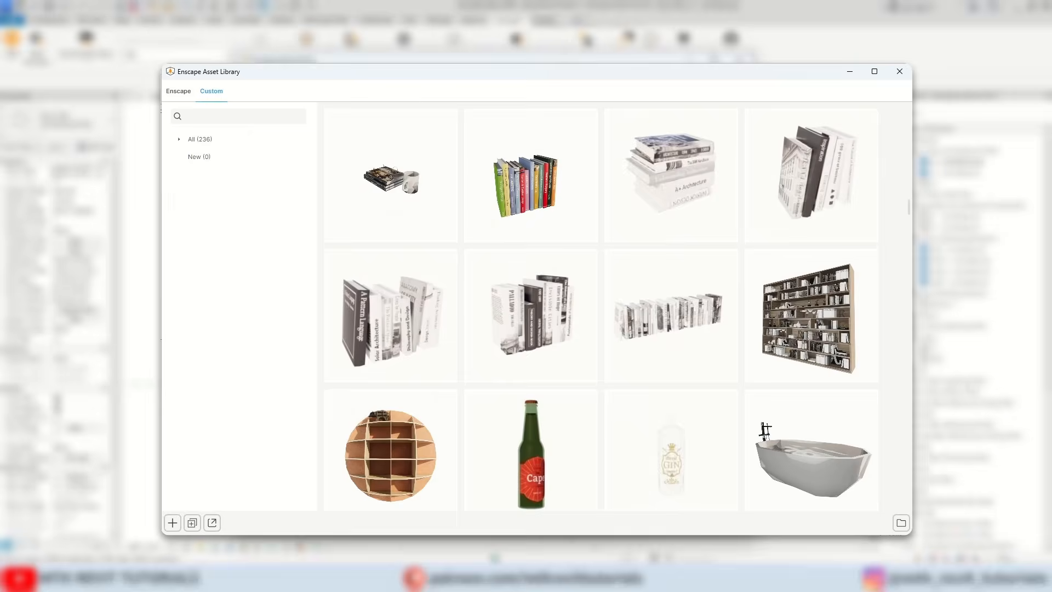
scroll(601, 310, "down", 17)
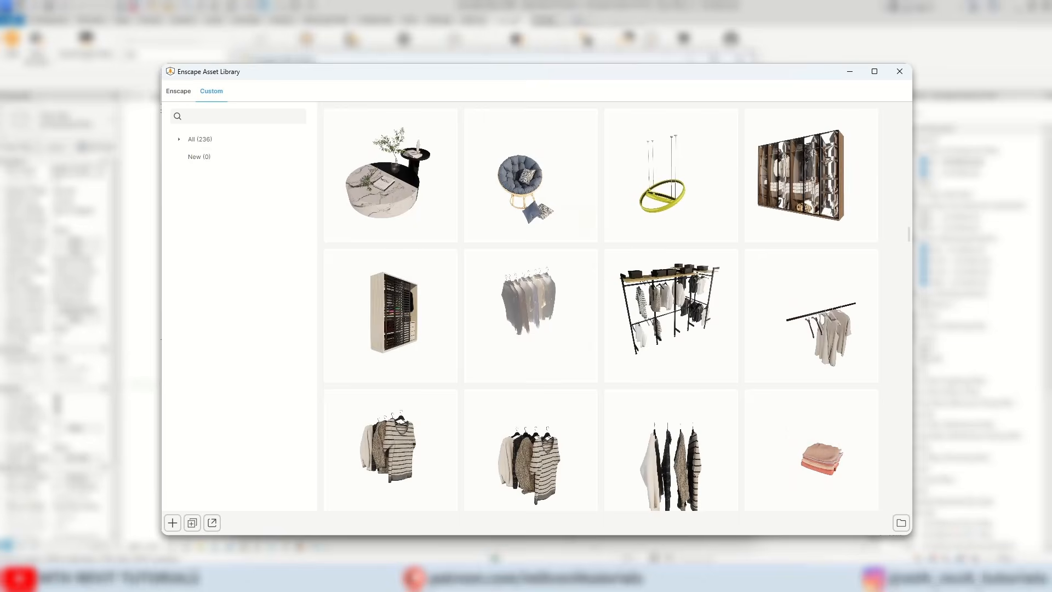
scroll(601, 309, "down", 15)
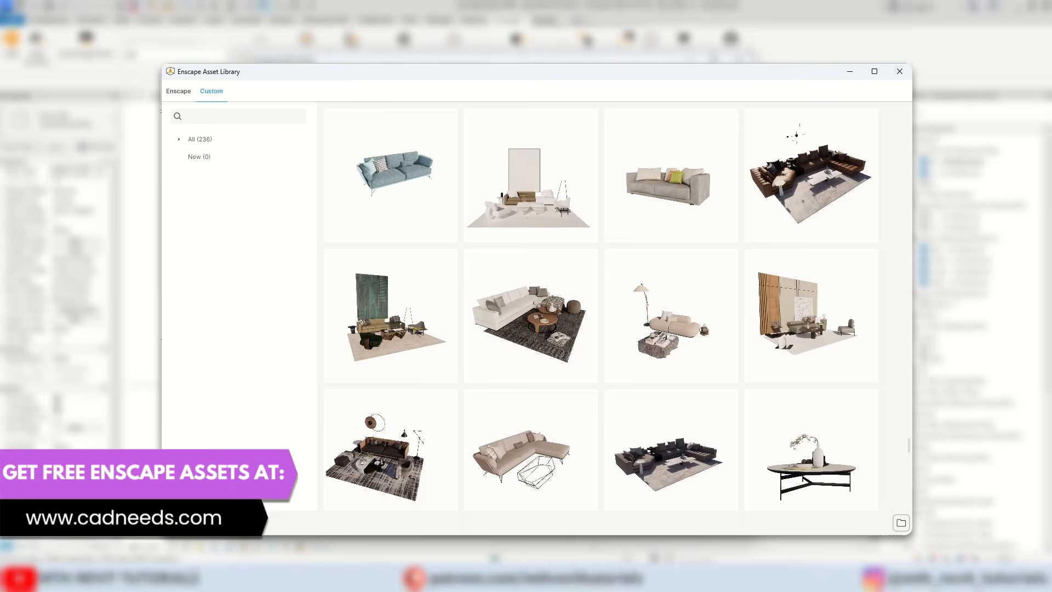
scroll(601, 310, "down", 2)
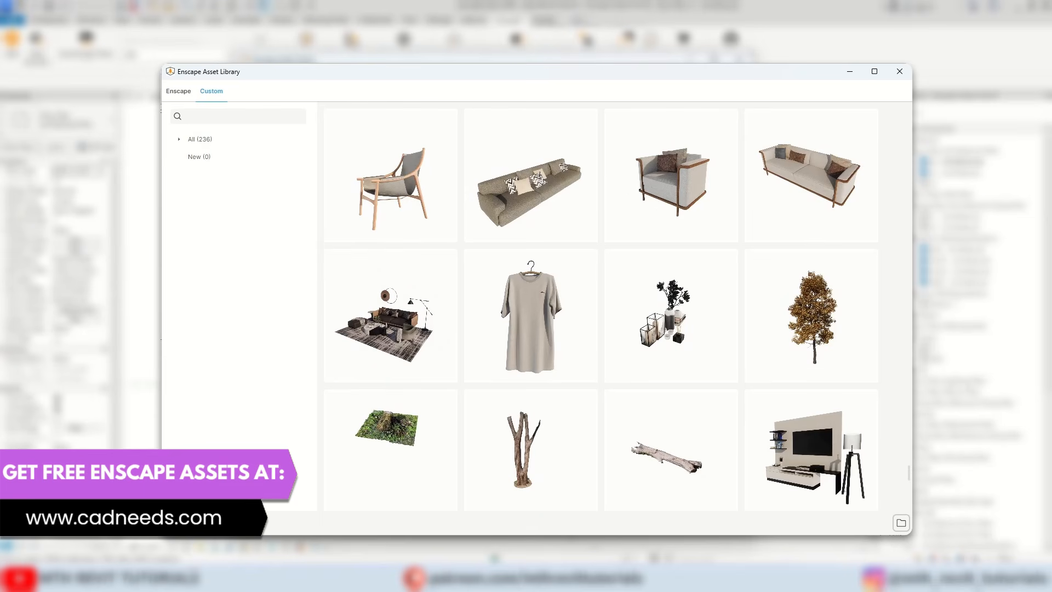
scroll(601, 310, "down", 7)
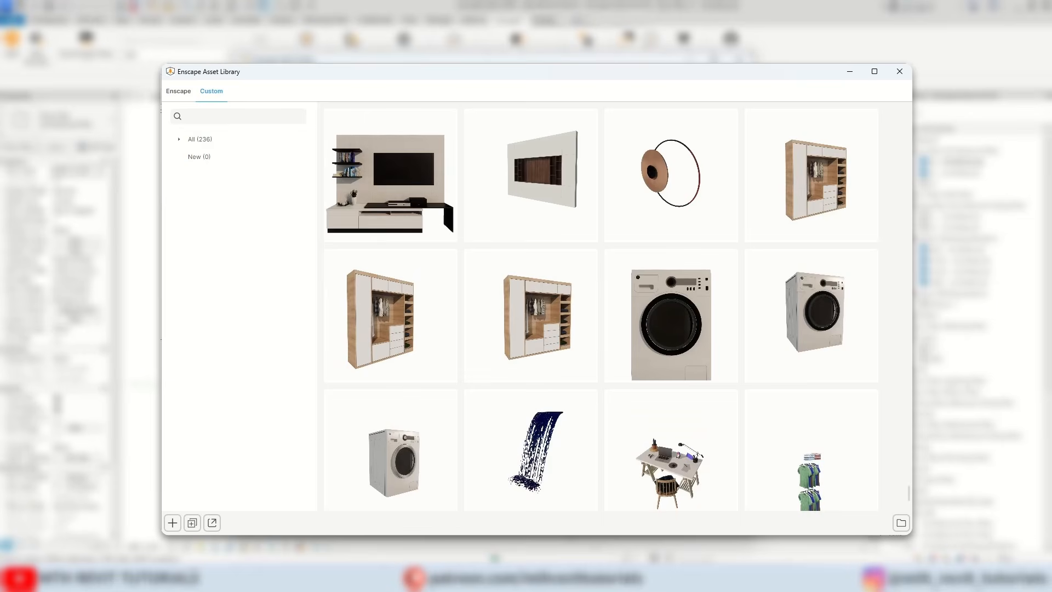